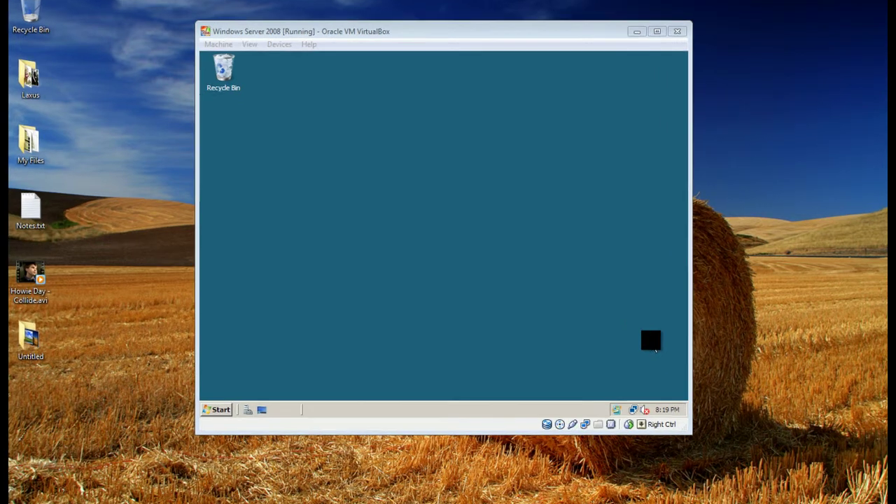
# - Open Server Manager in the Windows Server 2008 virtual machine and start adding a role to the server
pyautogui.click(353, 335)
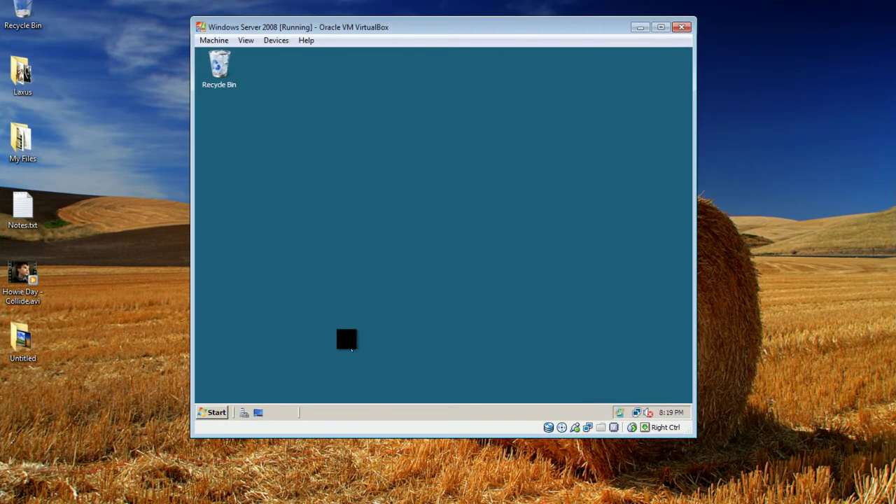
pyautogui.click(222, 405)
pyautogui.moveTo(410, 260)
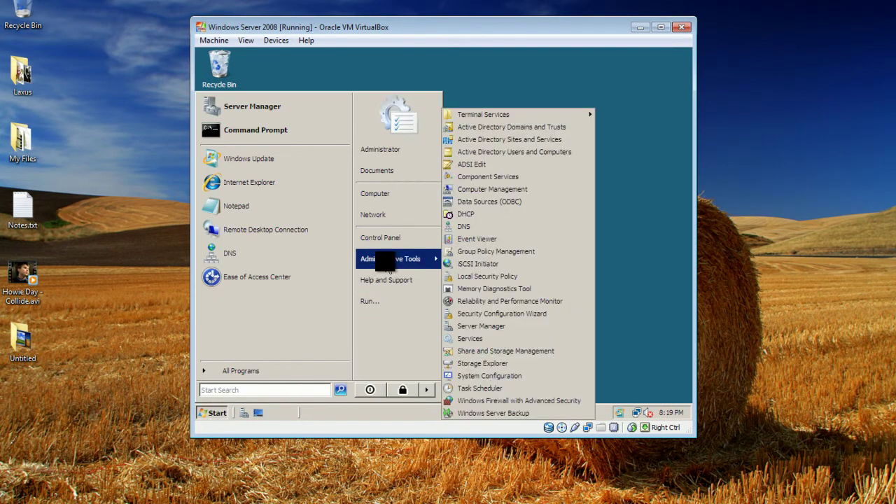
pyautogui.click(482, 327)
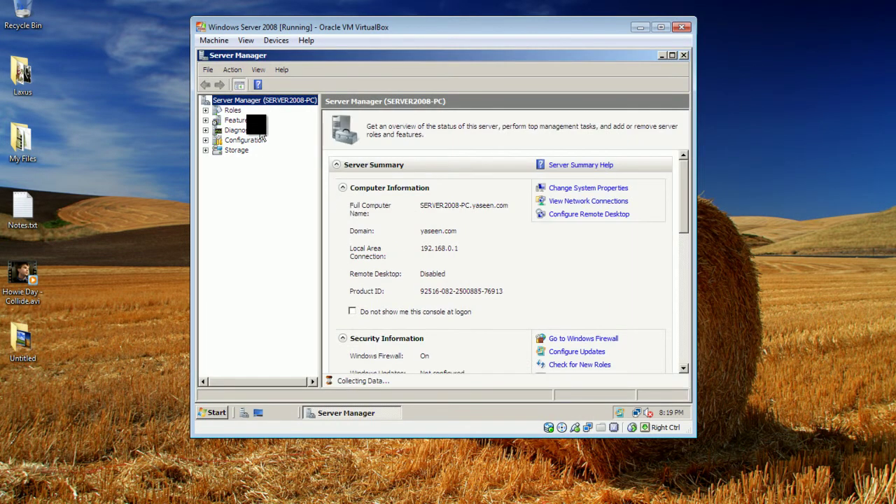
pyautogui.click(237, 112)
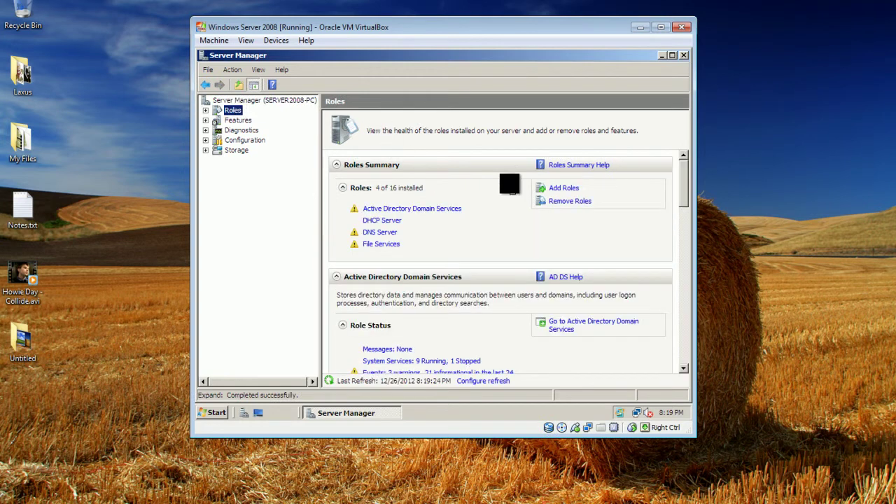
pyautogui.click(566, 189)
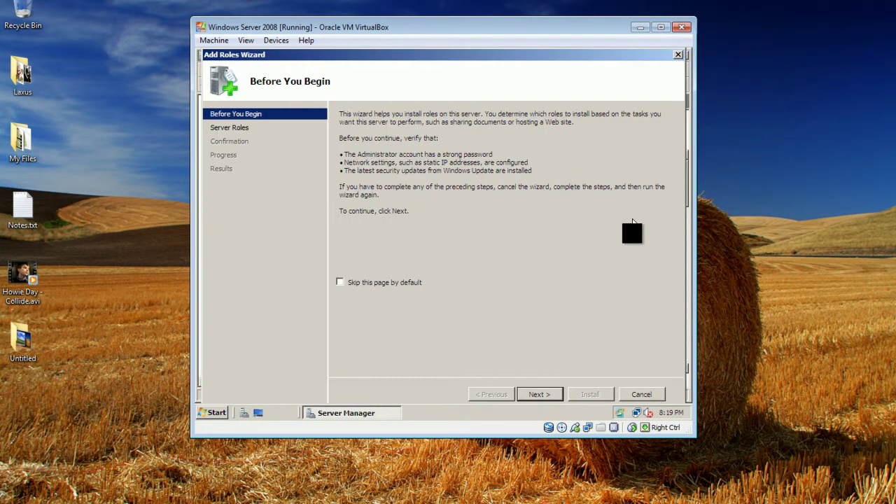
# - Install the Windows Deployment Services role with the Deployment Server and Transport Server role services, and close Server Manager
pyautogui.click(546, 395)
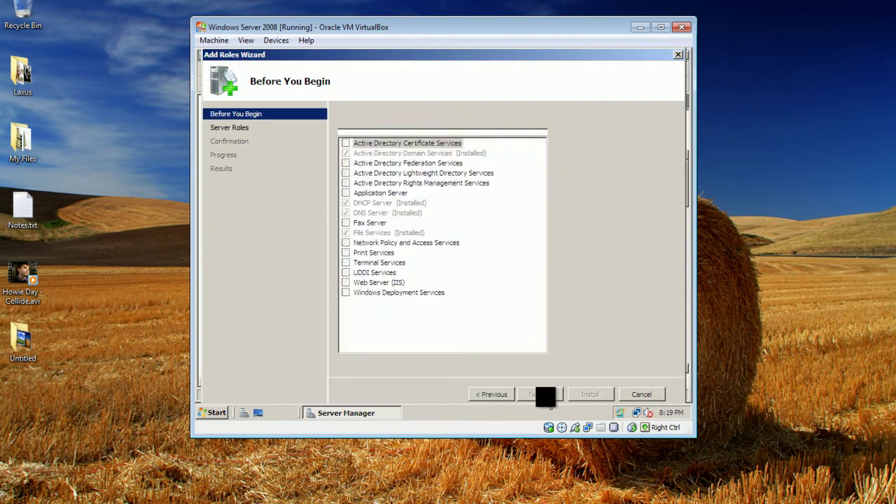
pyautogui.click(345, 292)
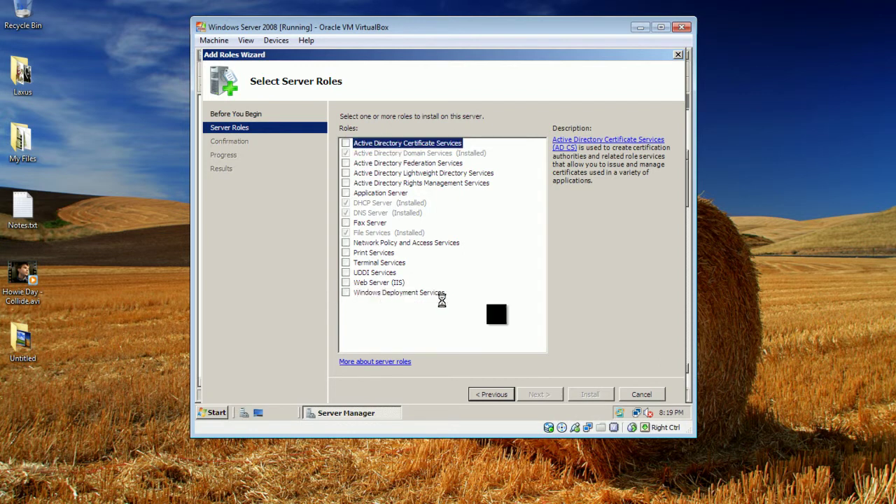
pyautogui.click(547, 398)
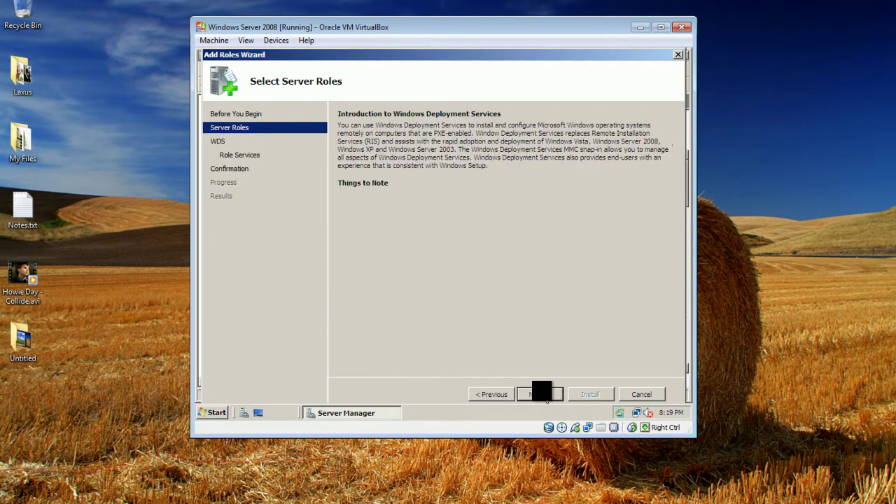
pyautogui.click(547, 398)
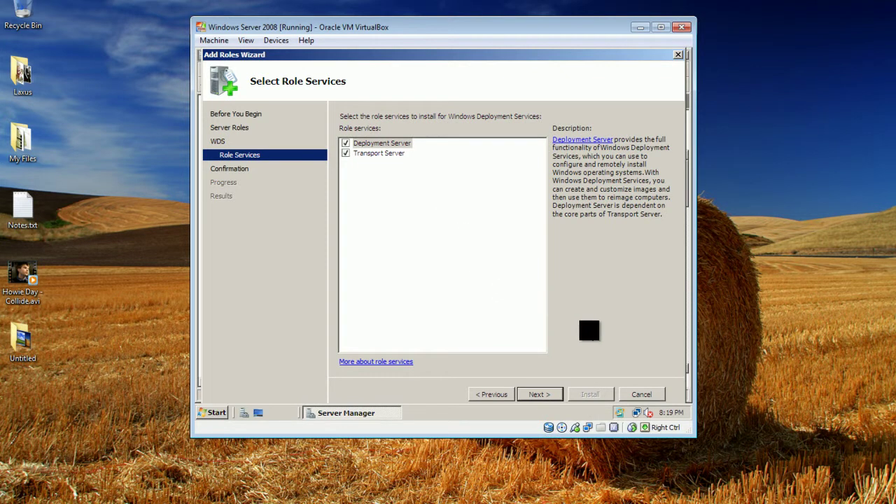
pyautogui.click(548, 395)
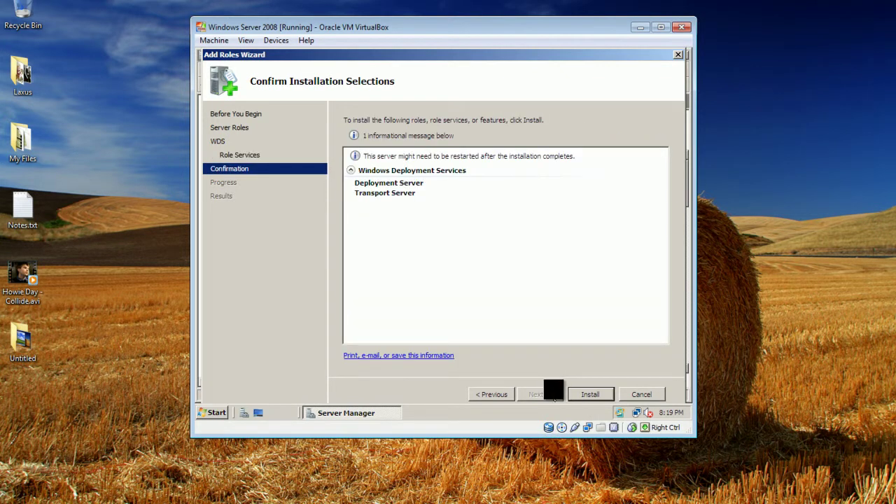
pyautogui.click(591, 395)
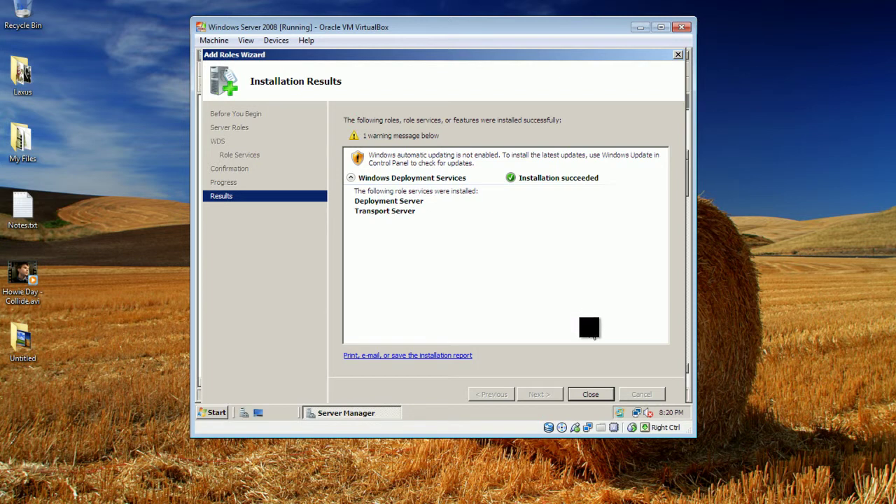
pyautogui.click(591, 395)
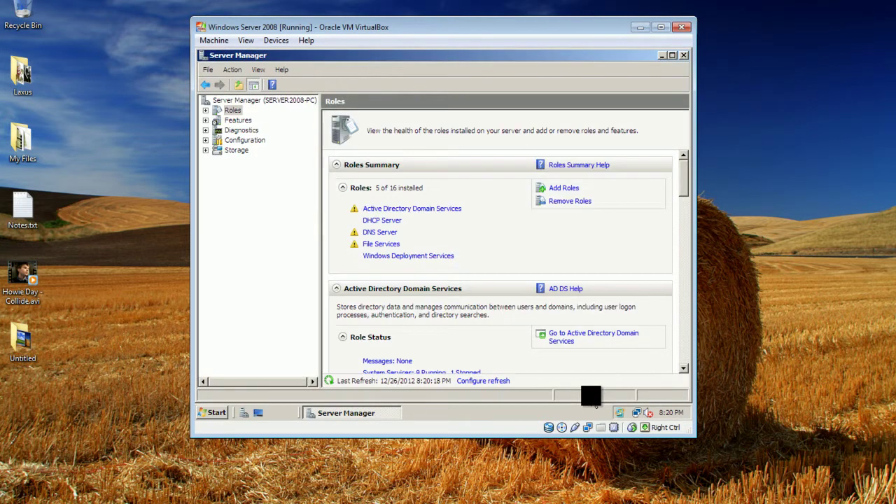
pyautogui.click(681, 56)
# - Open the Windows Deployment Services console and start configuring the SERVER2008-PC server
pyautogui.click(221, 411)
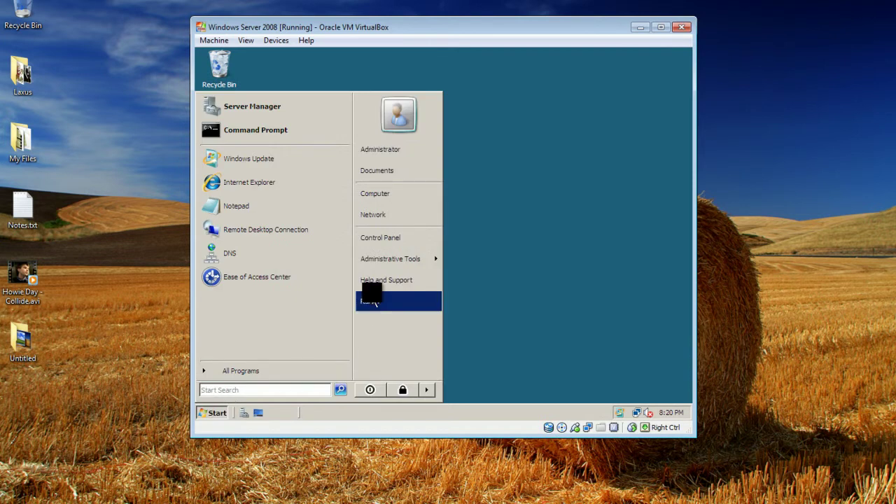
pyautogui.moveTo(397, 268)
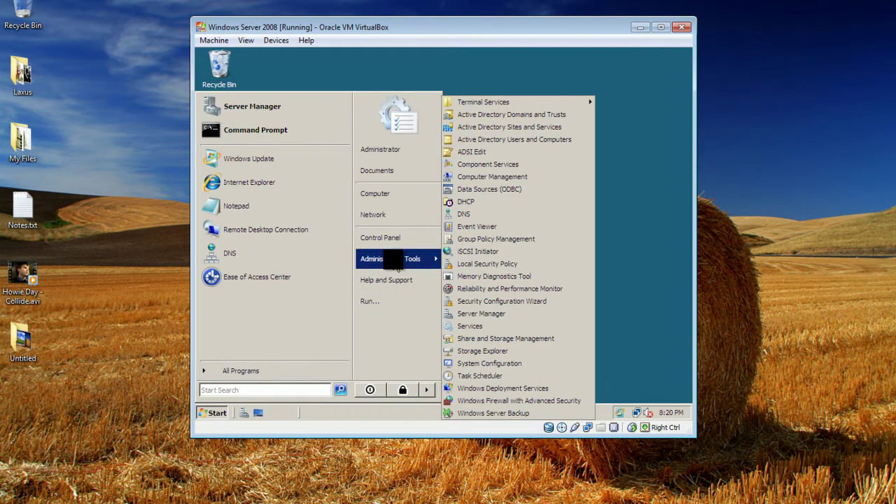
pyautogui.click(510, 390)
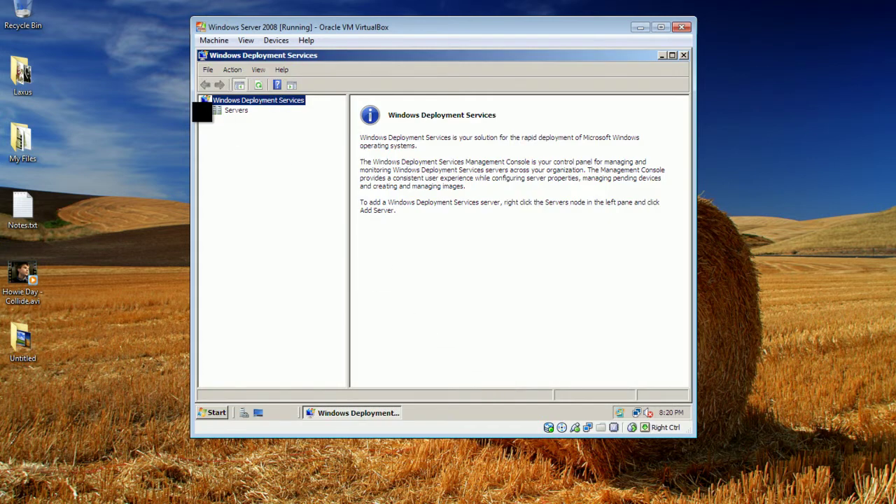
pyautogui.doubleClick(231, 111)
pyautogui.click(250, 120)
pyautogui.rightClick(251, 126)
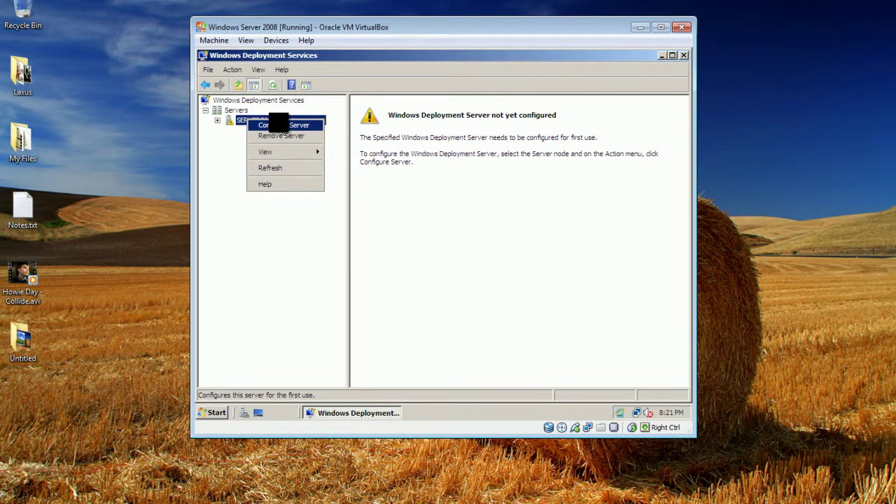
pyautogui.click(280, 125)
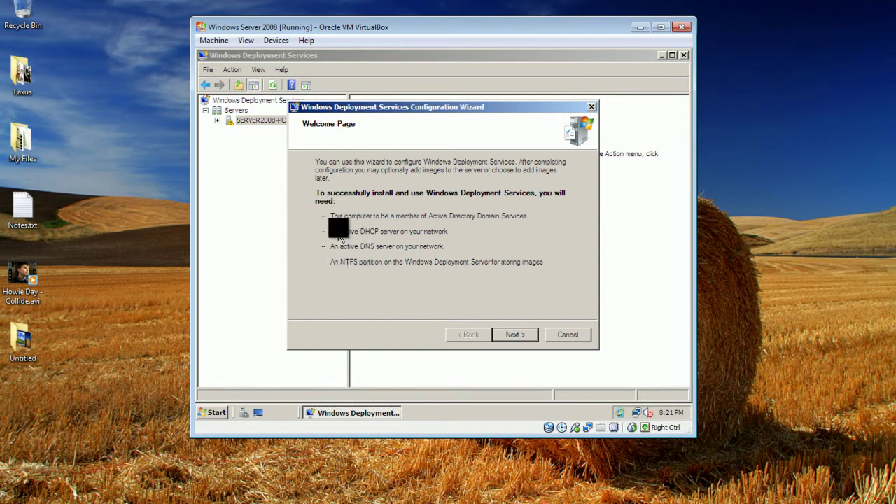
# - Accept C:\RemoteInstall as the remote installation folder, agreeing to keep it on the system volume
pyautogui.click(511, 336)
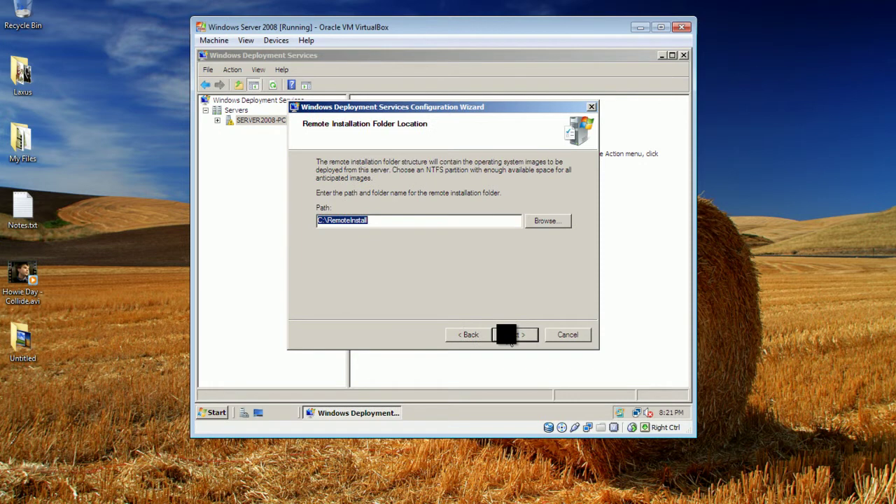
pyautogui.click(511, 337)
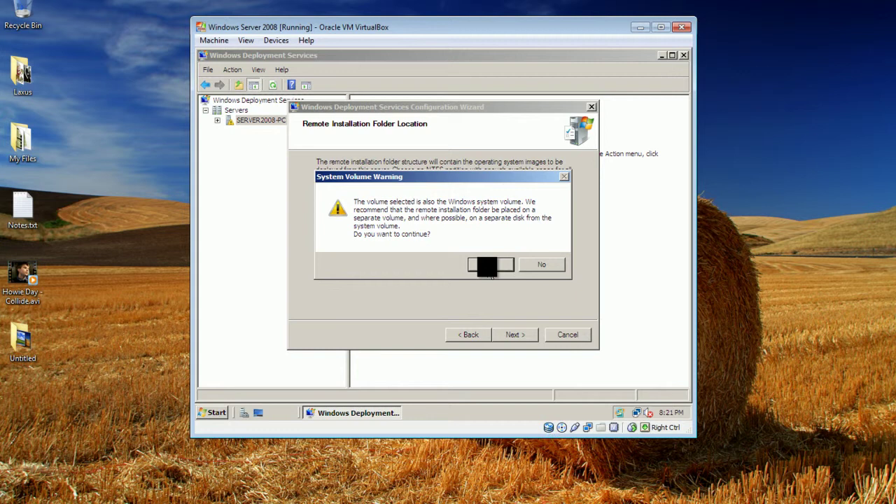
pyautogui.click(488, 266)
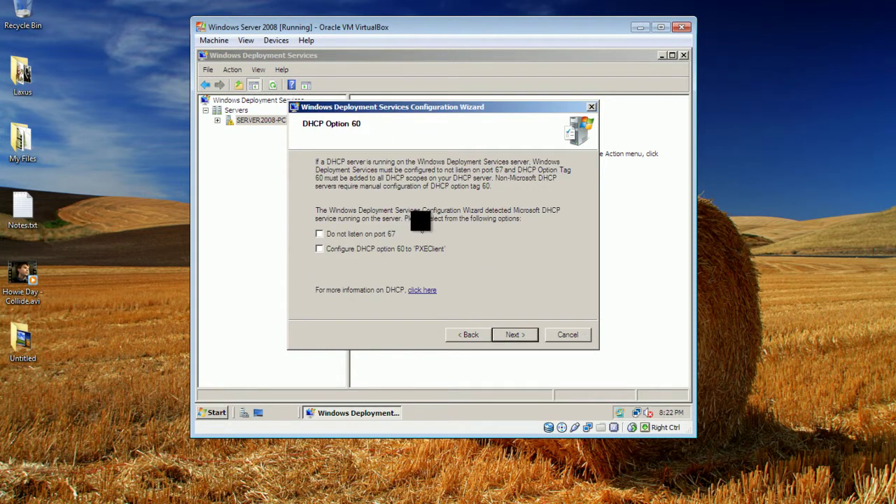
# - Enable not listening on port 67 and DHCP option 60 for PXEClient, and finish with responses to all known and unknown clients
pyautogui.click(320, 234)
pyautogui.click(323, 251)
pyautogui.click(513, 337)
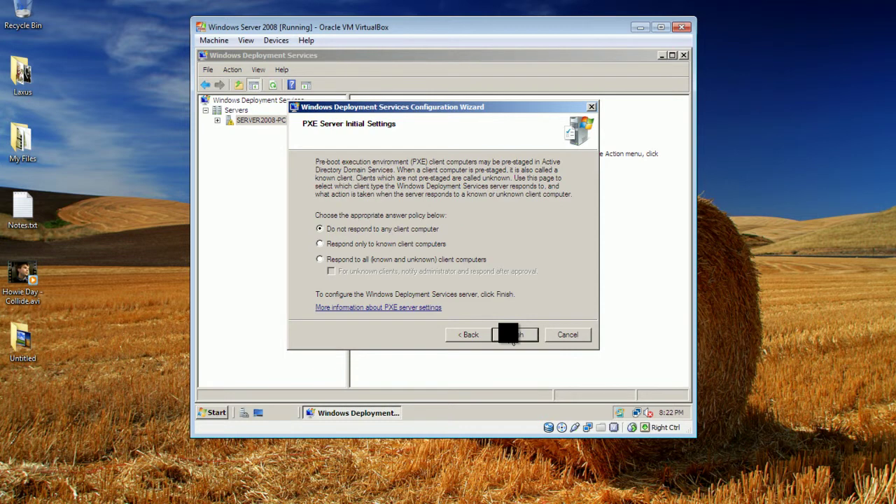
pyautogui.click(320, 259)
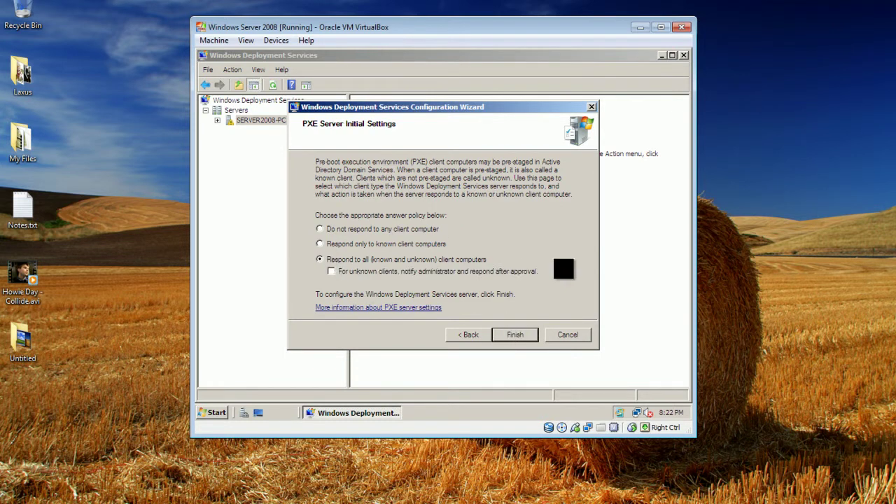
pyautogui.click(534, 339)
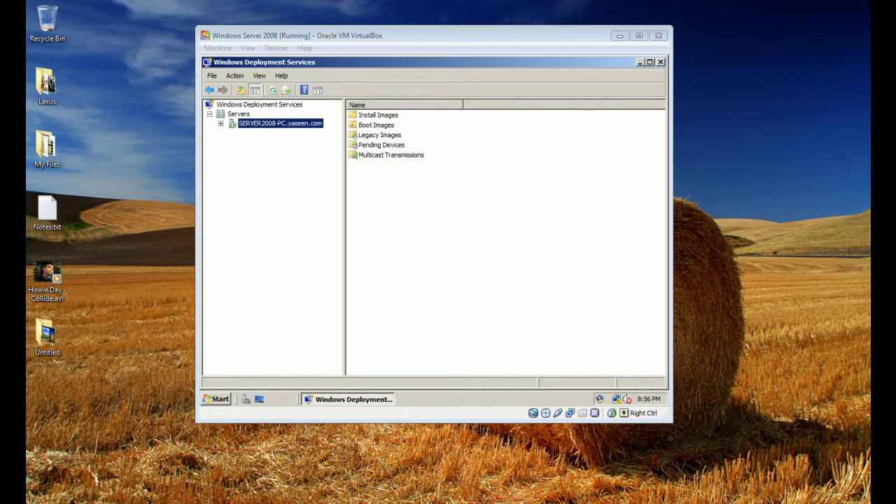
# - Check the host computer's drives for the VISTA_32_ULTIMATE disc and minimize the file window
pyautogui.press('super')
pyautogui.click(200, 338)
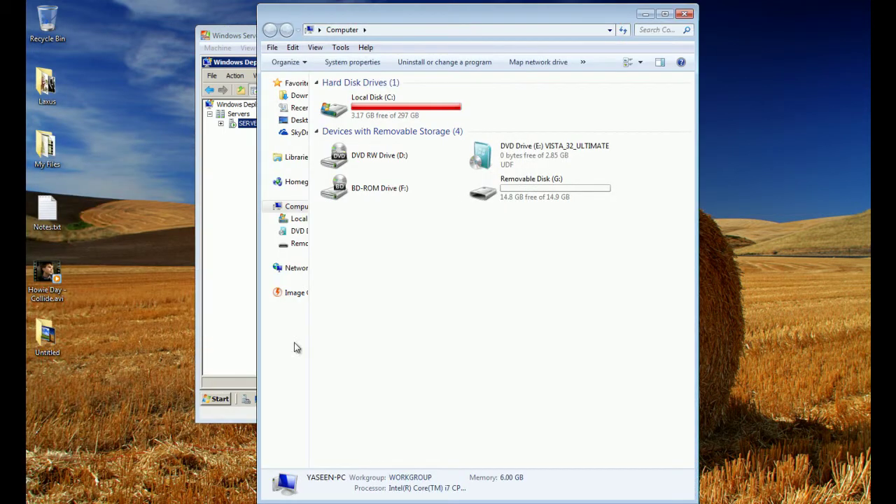
pyautogui.click(543, 154)
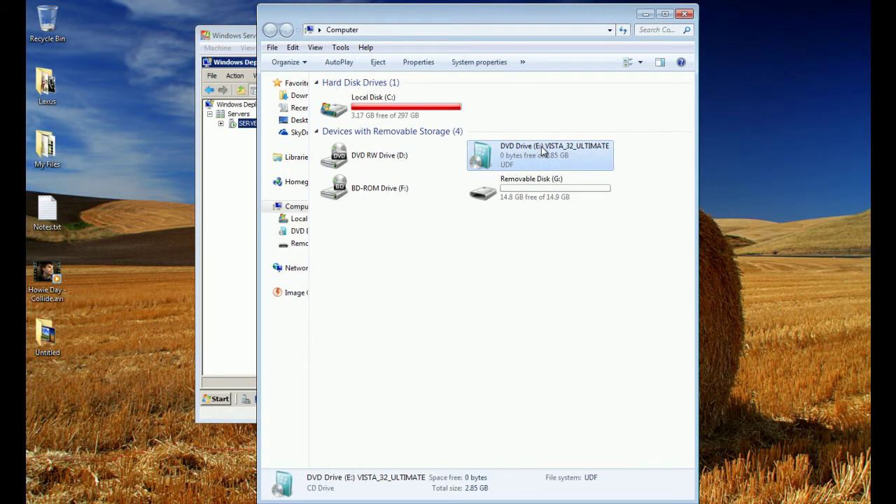
pyautogui.click(646, 14)
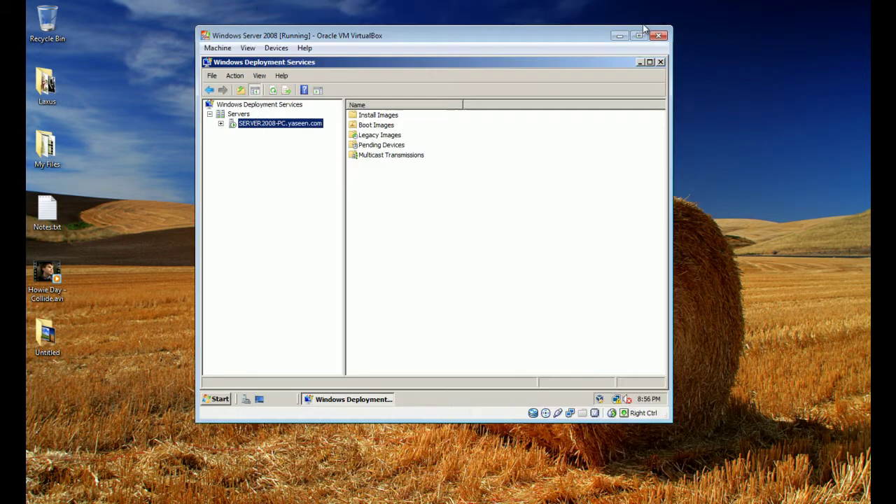
# - Add a shared folder to the virtual machine that points to the host's DVD drive E:\
pyautogui.click(276, 48)
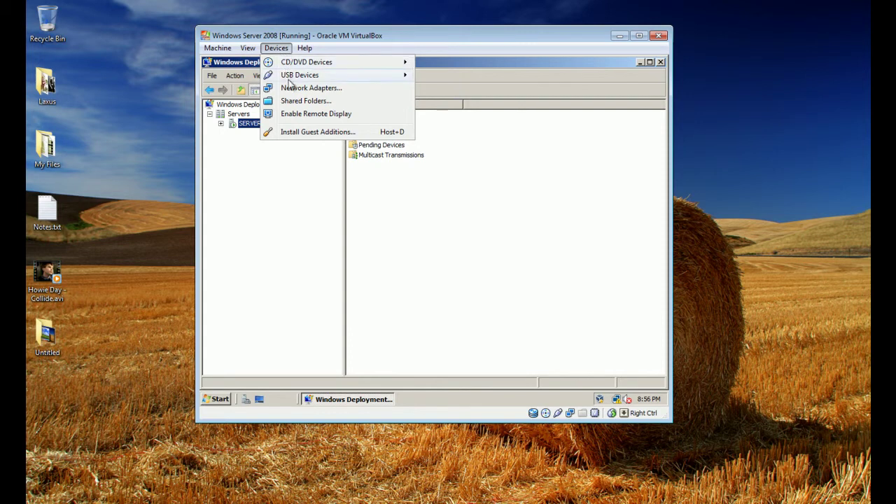
pyautogui.click(295, 102)
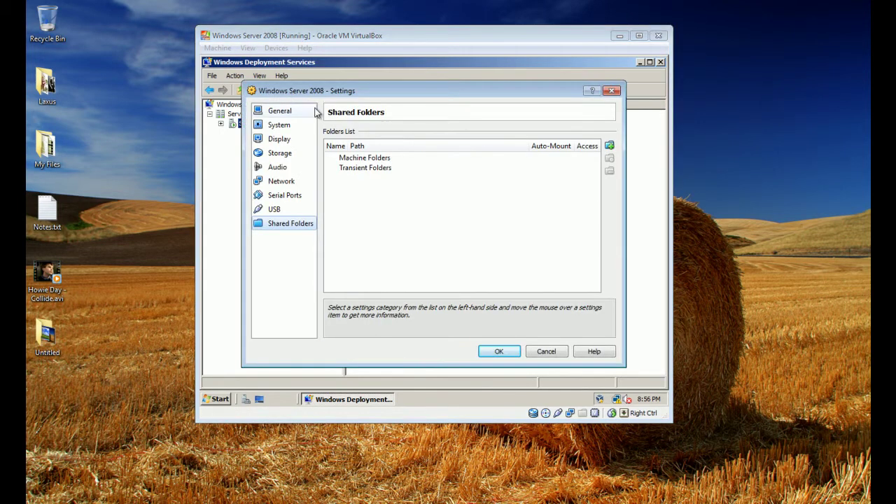
pyautogui.click(610, 146)
pyautogui.click(499, 184)
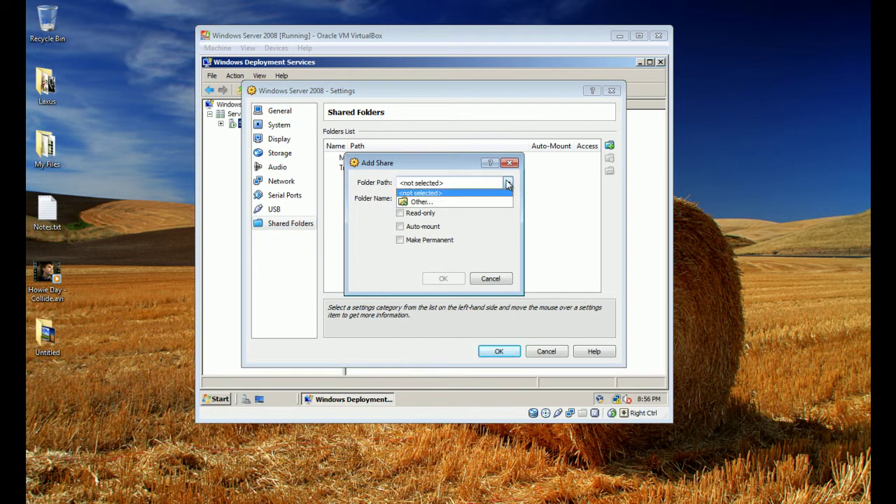
pyautogui.click(493, 202)
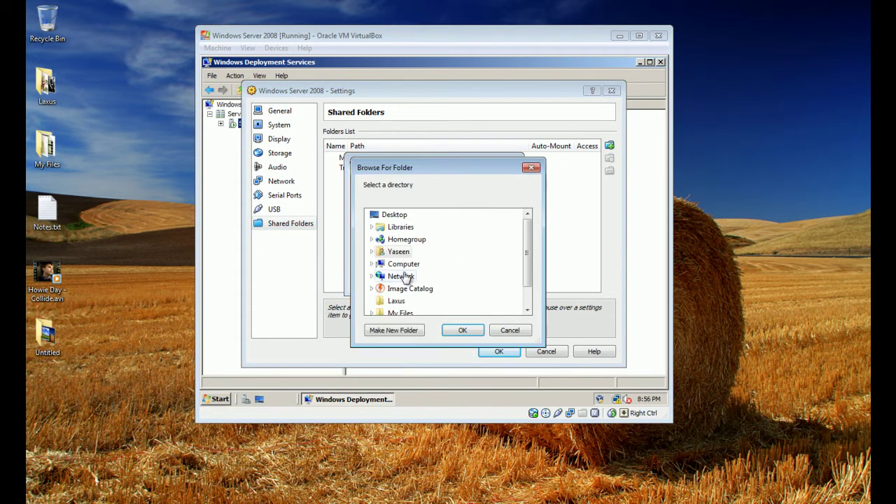
pyautogui.doubleClick(403, 264)
pyautogui.doubleClick(500, 300)
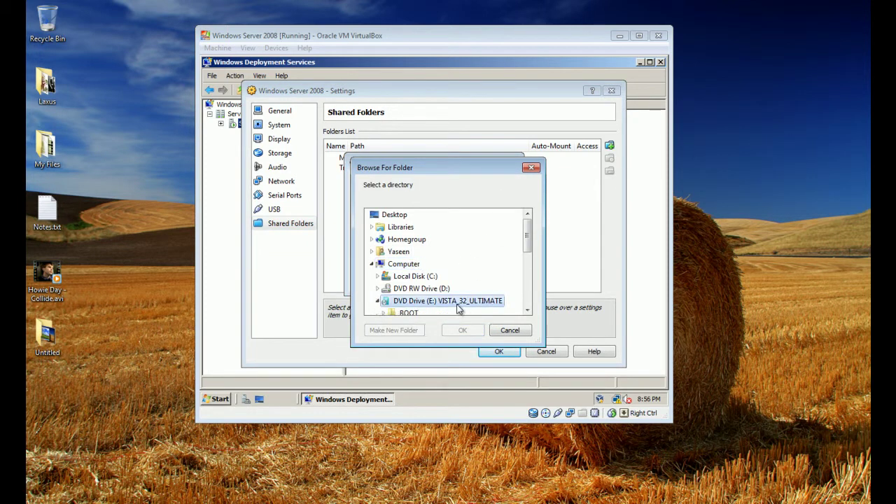
pyautogui.click(465, 332)
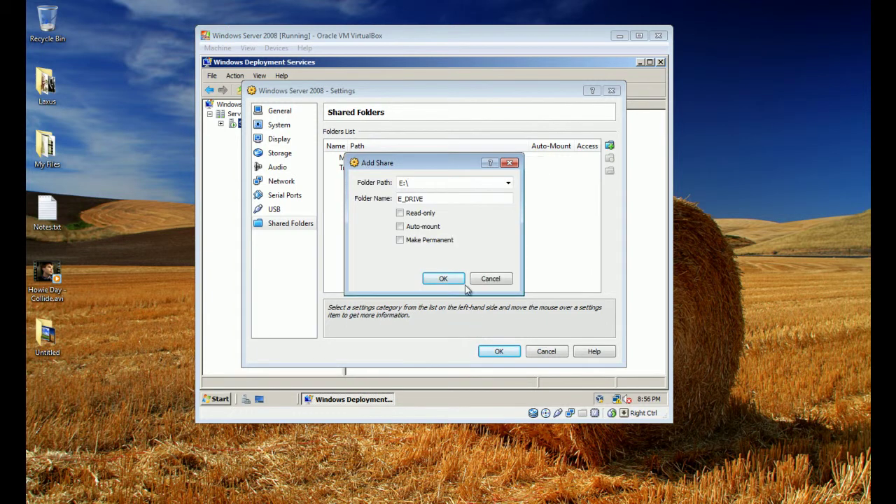
# - Save the E:\ share as read-only and close the Windows Deployment Services console
pyautogui.click(400, 214)
pyautogui.click(452, 279)
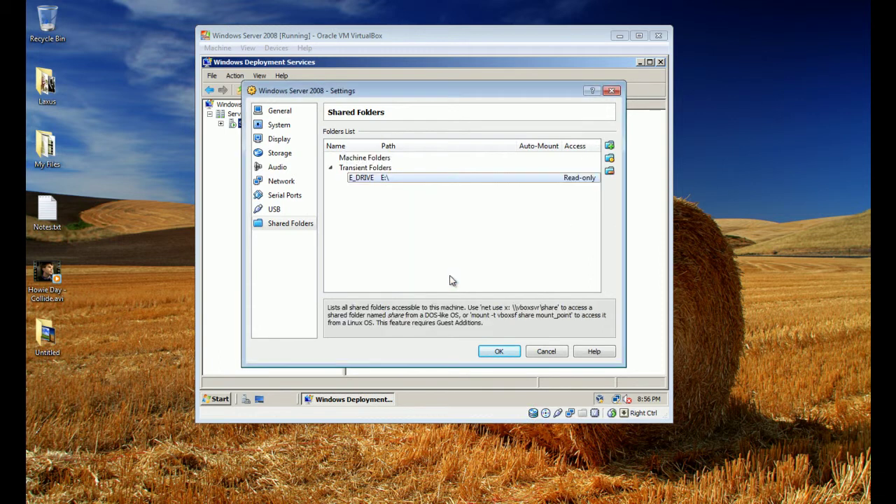
pyautogui.click(511, 351)
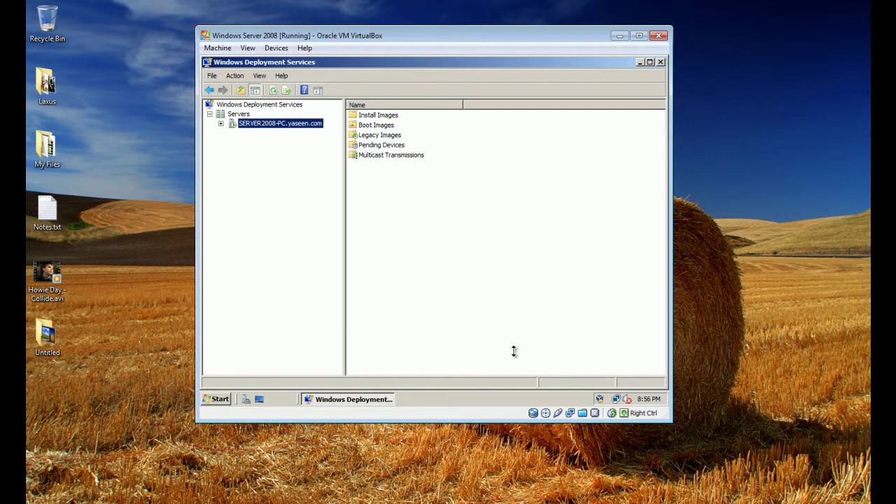
pyautogui.click(661, 63)
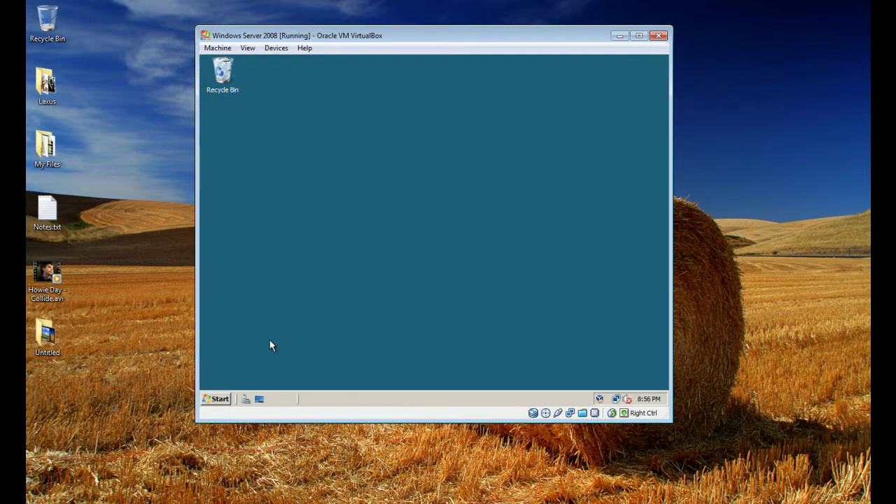
# - Browse the network inside the virtual machine, refresh it, and open the e_drive share on VBOXSVR
pyautogui.click(226, 400)
pyautogui.click(396, 214)
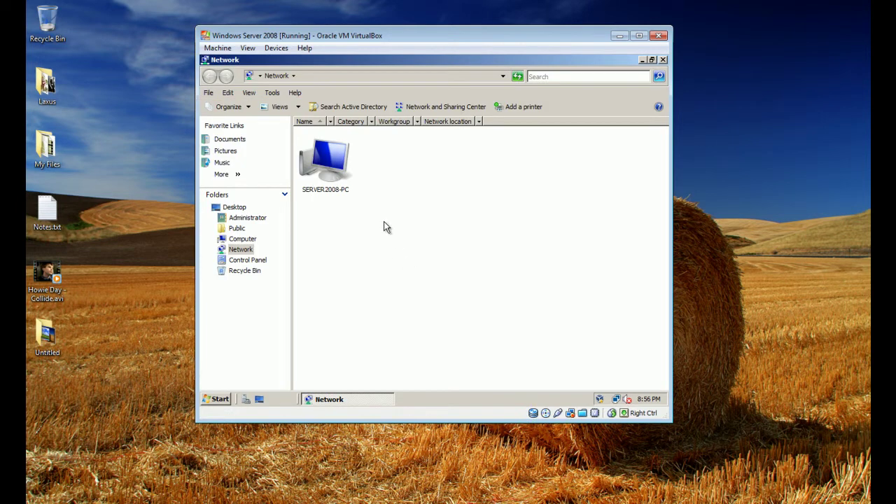
pyautogui.click(517, 76)
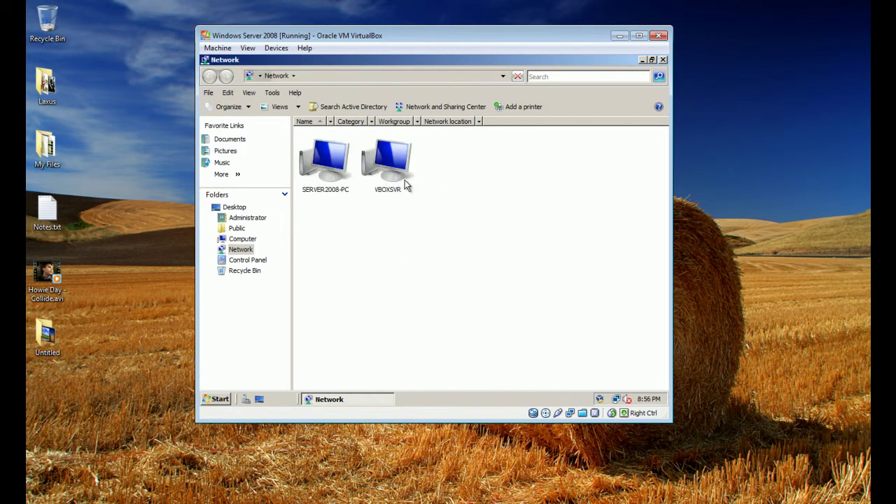
pyautogui.doubleClick(405, 183)
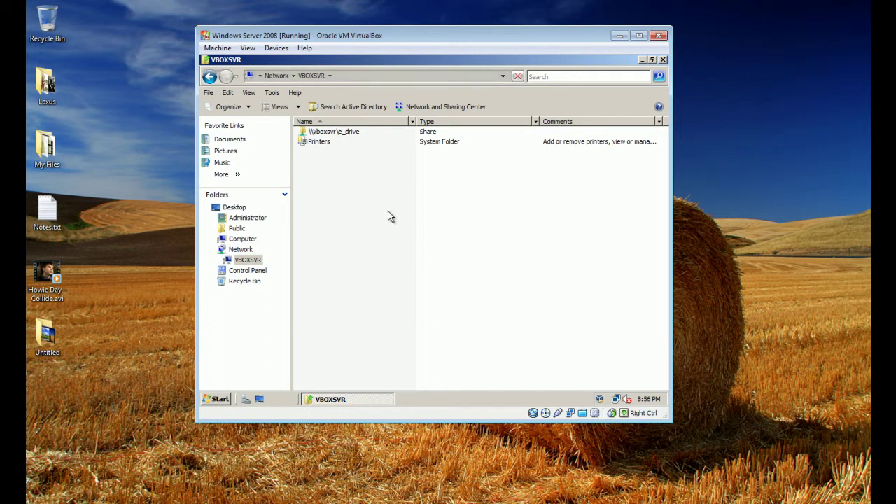
pyautogui.click(352, 134)
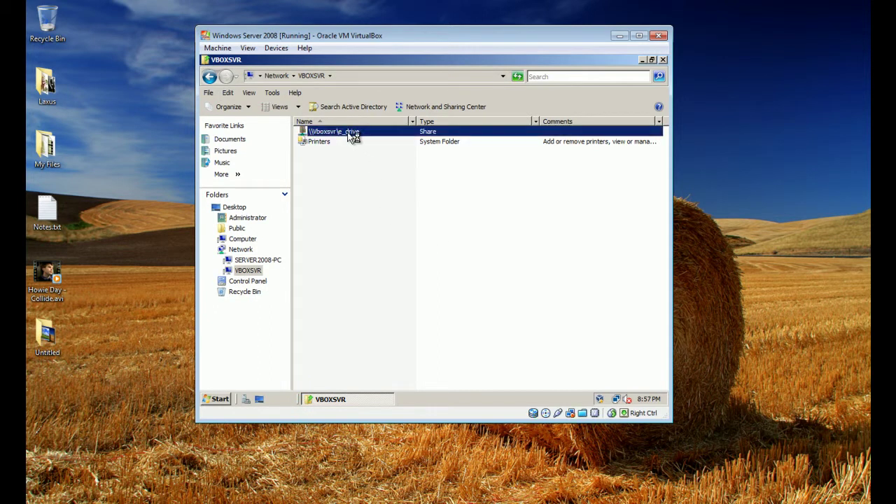
pyautogui.doubleClick(354, 137)
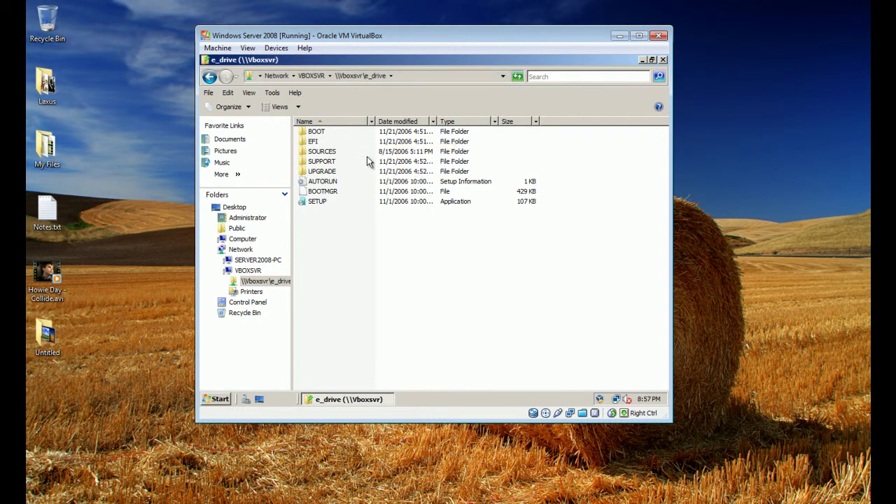
# - Search the share for .wim files, copy BOOT.WIM and INSTALL.WIM, and close the window
pyautogui.click(544, 77)
pyautogui.write('.')
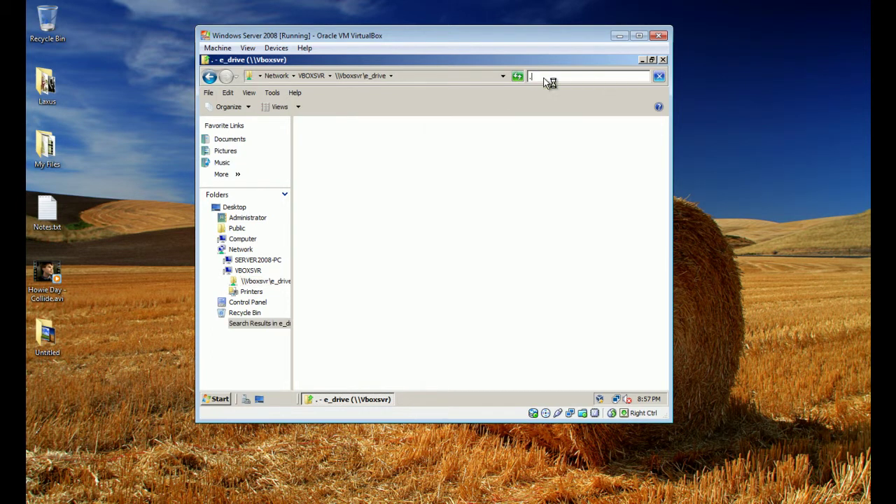
pyautogui.write('wim')
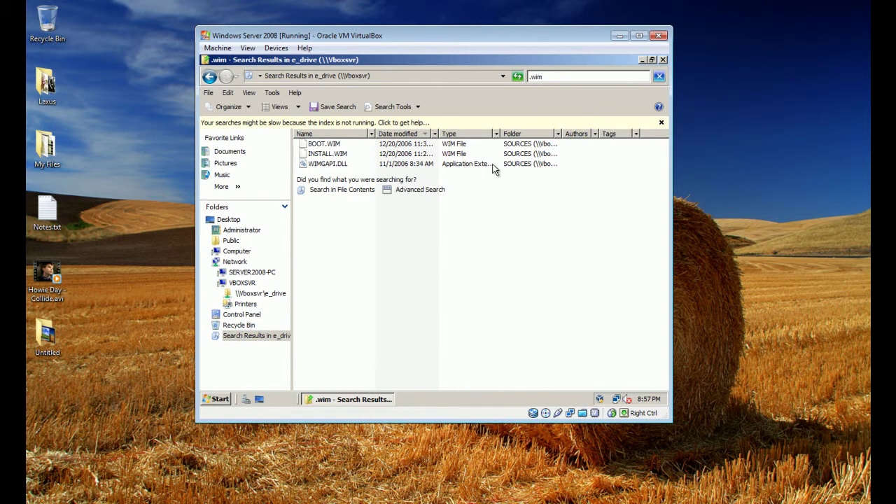
pyautogui.click(334, 145)
pyautogui.keyDown('shift'); pyautogui.click(336, 154); pyautogui.keyUp('shift')
pyautogui.rightClick(335, 153)
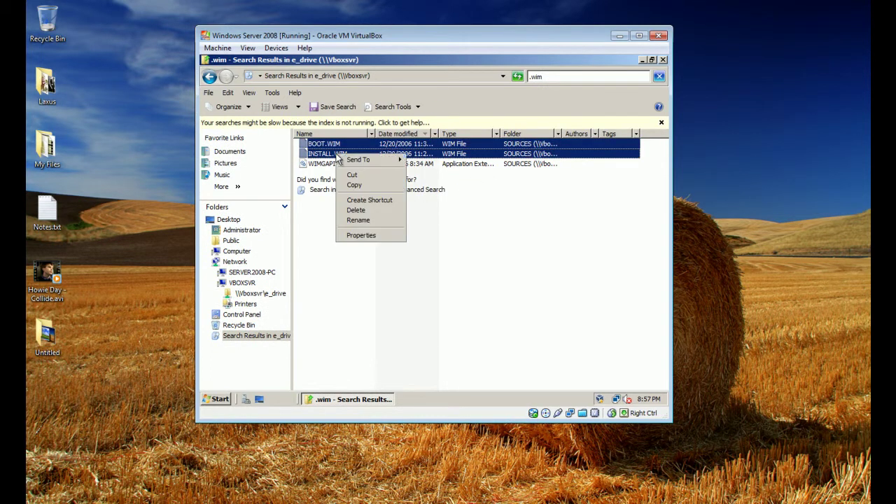
pyautogui.click(373, 185)
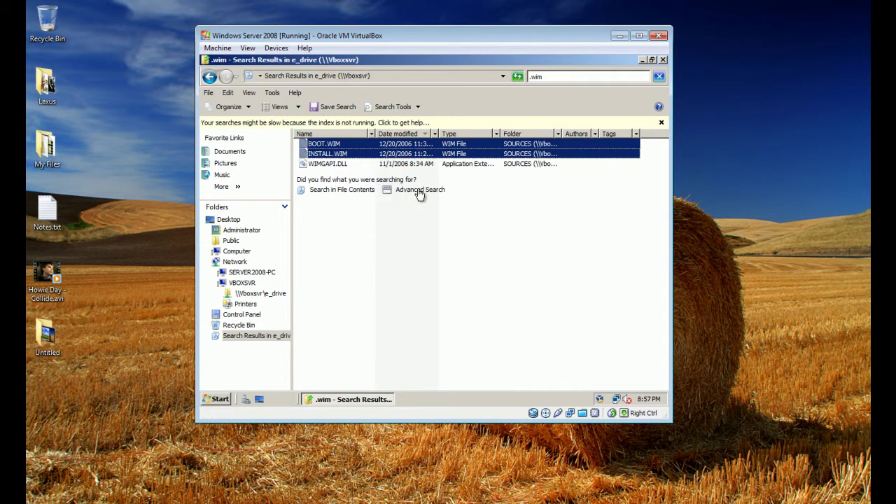
pyautogui.click(664, 60)
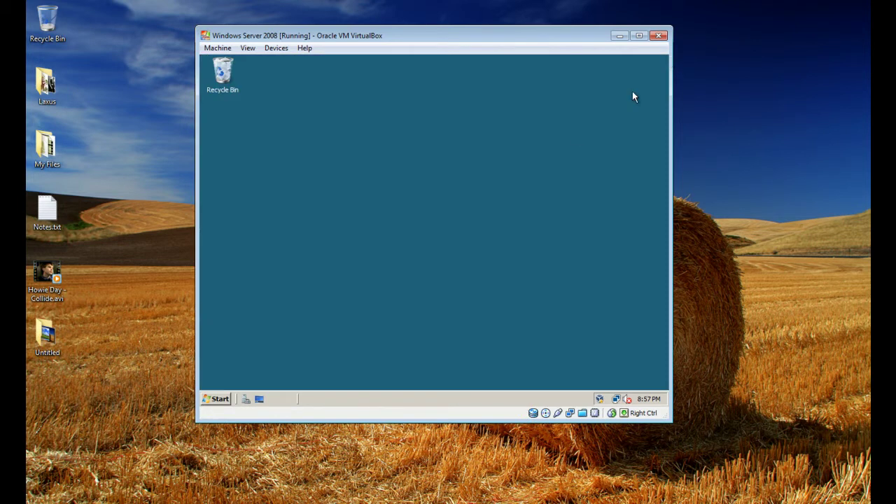
# - Paste the two copied WIM files into the C:\RemoteInstall folder
pyautogui.click(223, 399)
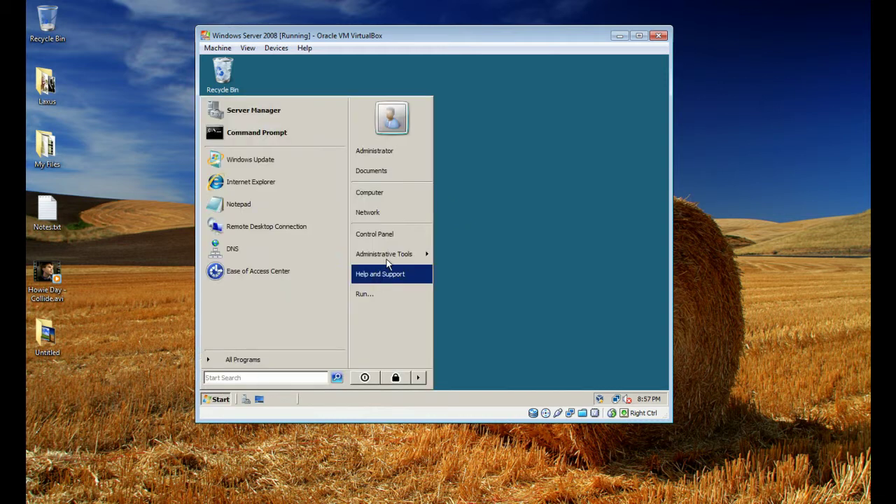
pyautogui.click(396, 204)
pyautogui.doubleClick(353, 149)
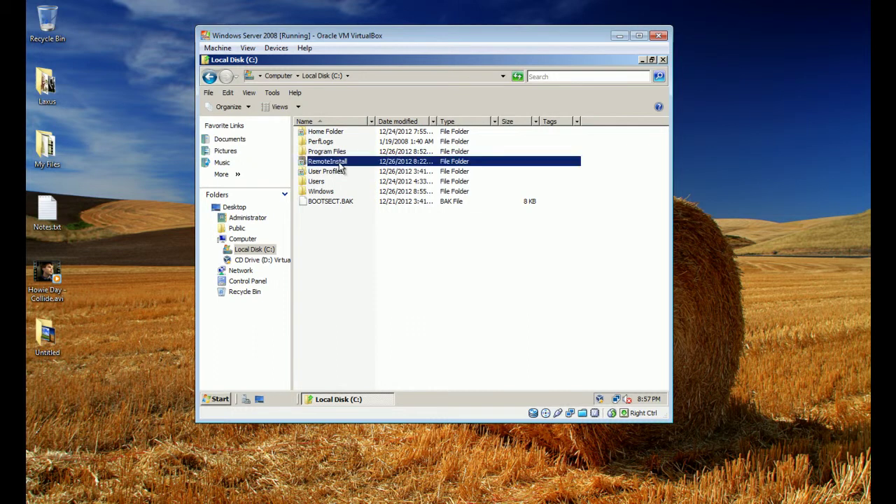
pyautogui.doubleClick(338, 162)
pyautogui.rightClick(330, 223)
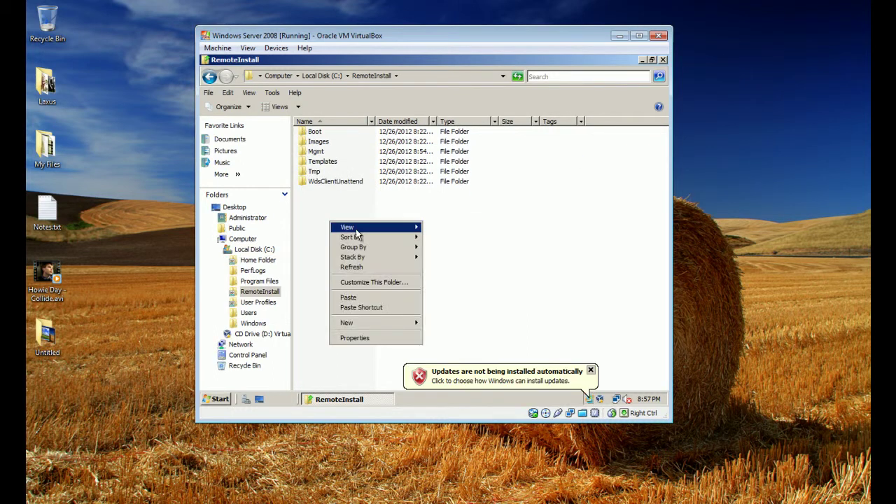
pyautogui.click(385, 298)
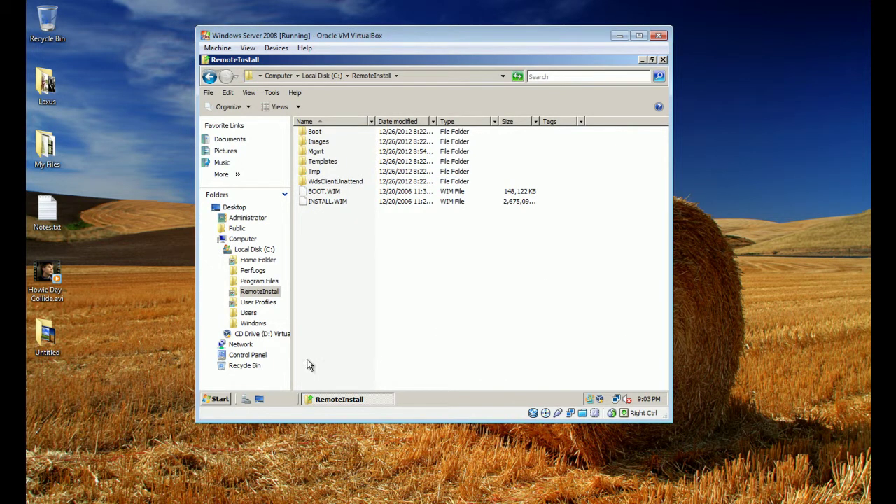
# - Open the Windows Deployment Services console and display the contents of the SERVER2008-PC server
pyautogui.click(221, 398)
pyautogui.moveTo(402, 260)
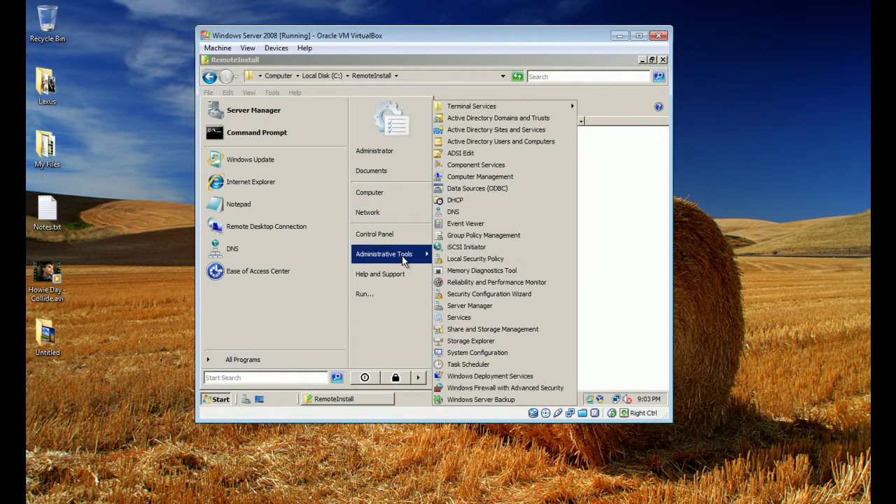
pyautogui.click(511, 376)
pyautogui.click(238, 114)
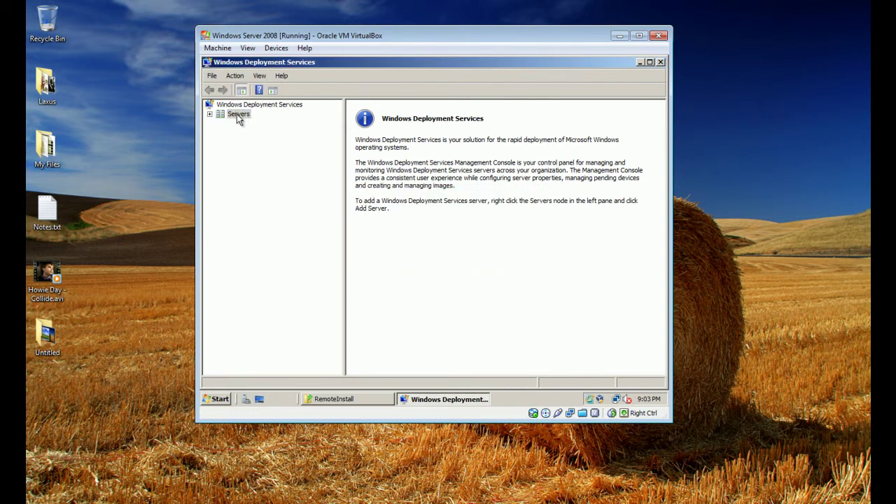
pyautogui.click(210, 114)
pyautogui.click(241, 124)
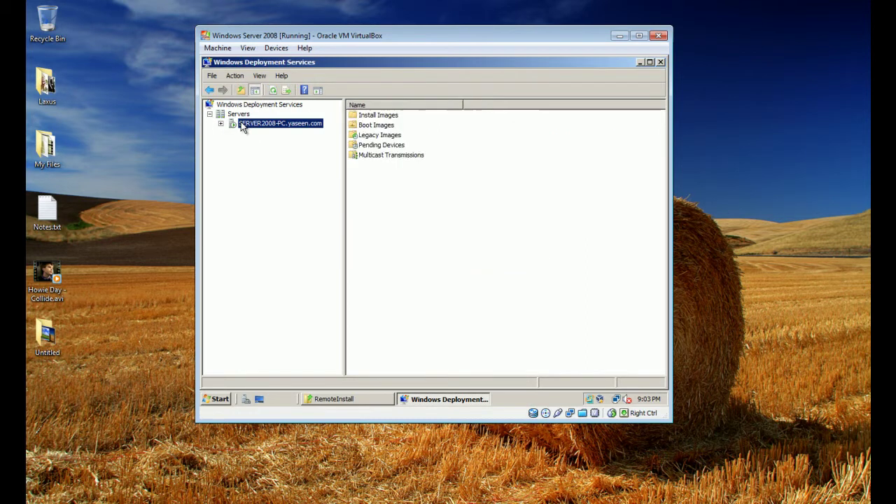
# - Start adding a boot image and select C:\RemoteInstall\BOOT.WIM as its image file
pyautogui.click(384, 127)
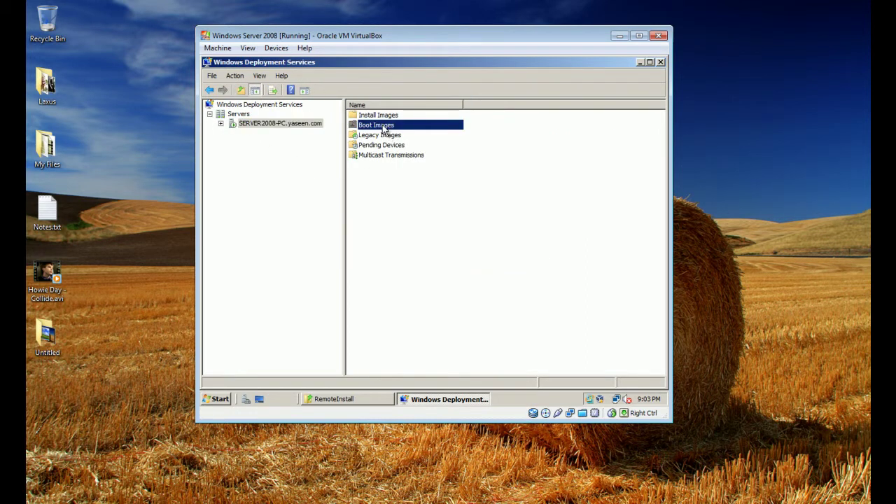
pyautogui.rightClick(384, 128)
pyautogui.click(396, 133)
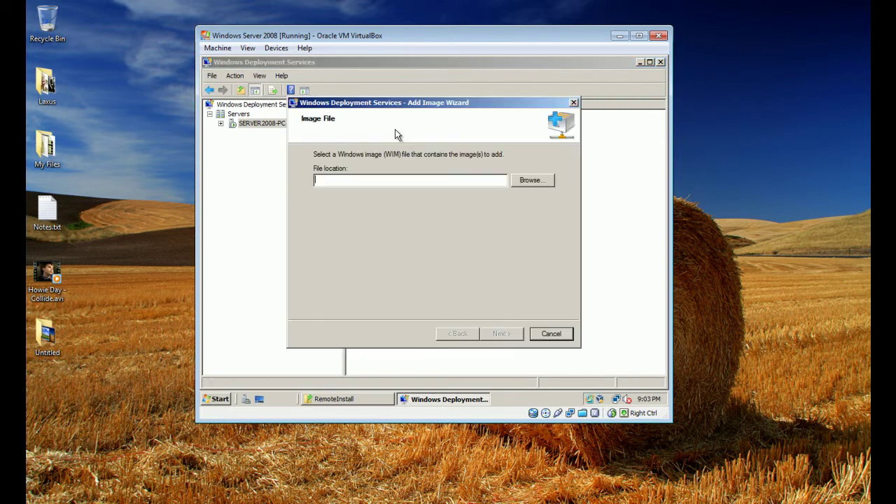
pyautogui.click(529, 181)
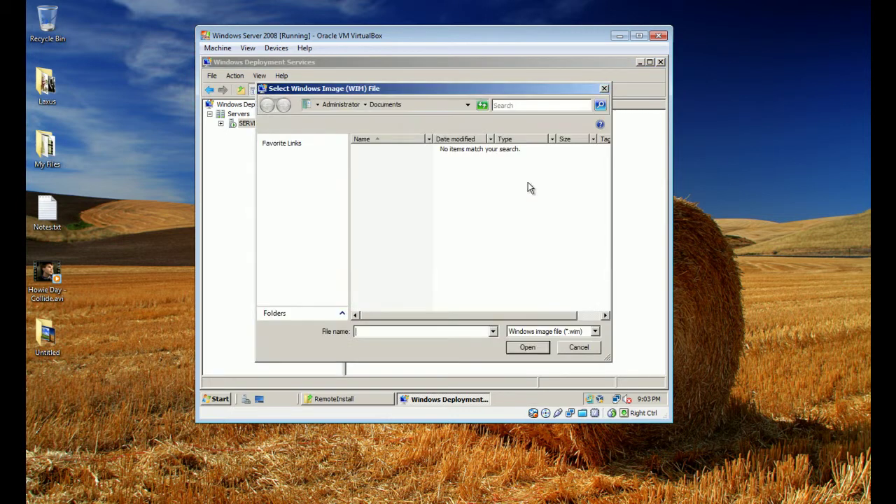
pyautogui.click(287, 168)
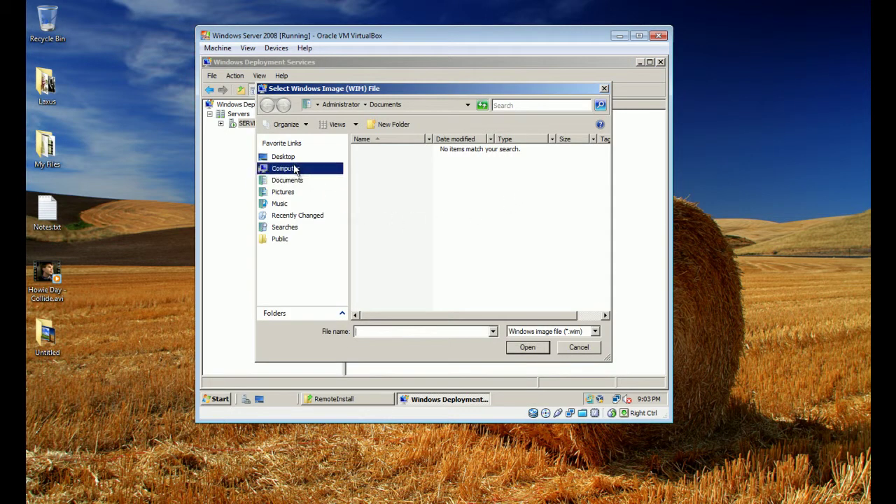
pyautogui.doubleClick(394, 168)
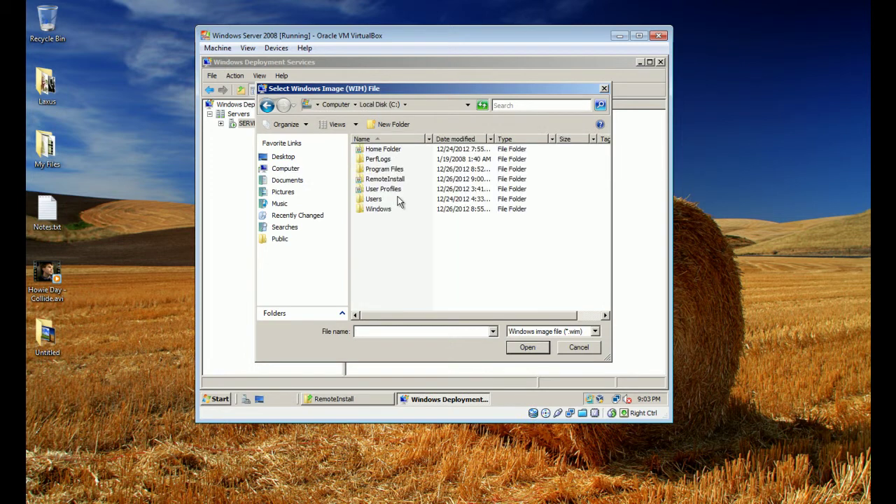
pyautogui.doubleClick(385, 180)
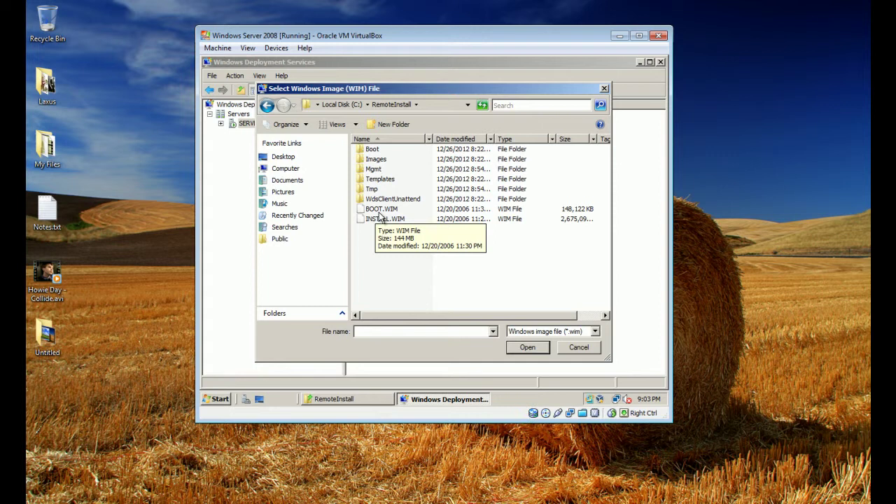
pyautogui.click(381, 210)
pyautogui.click(526, 347)
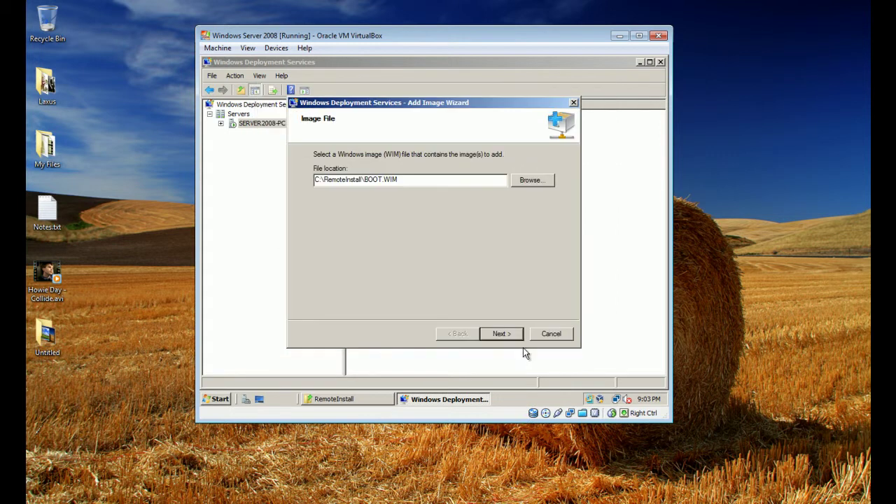
# - Keep the default name and description for the boot image and finish adding it to the server
pyautogui.click(504, 335)
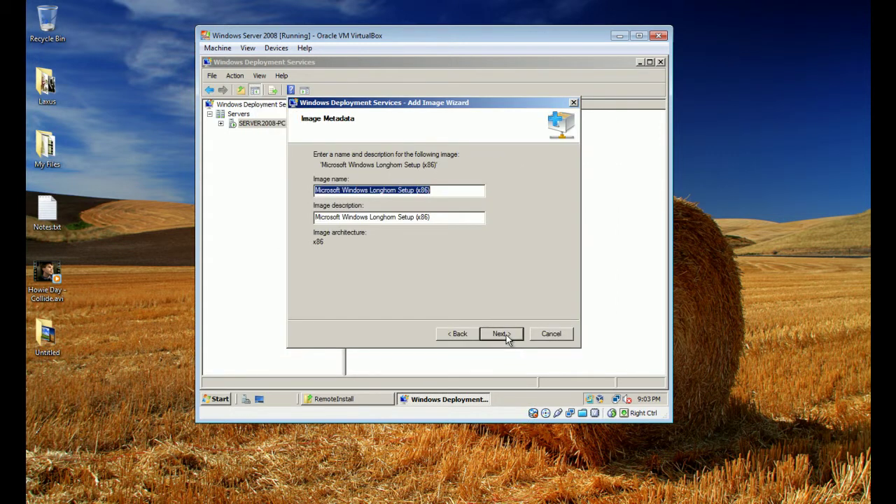
pyautogui.click(499, 334)
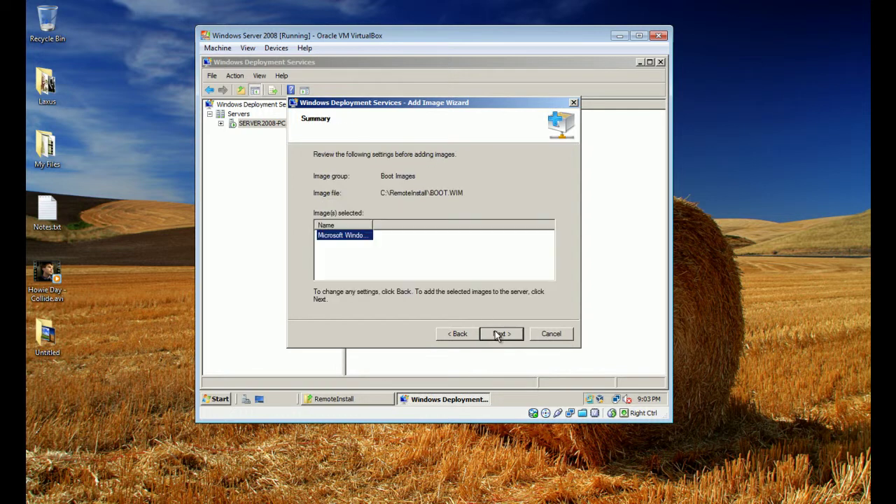
pyautogui.click(497, 335)
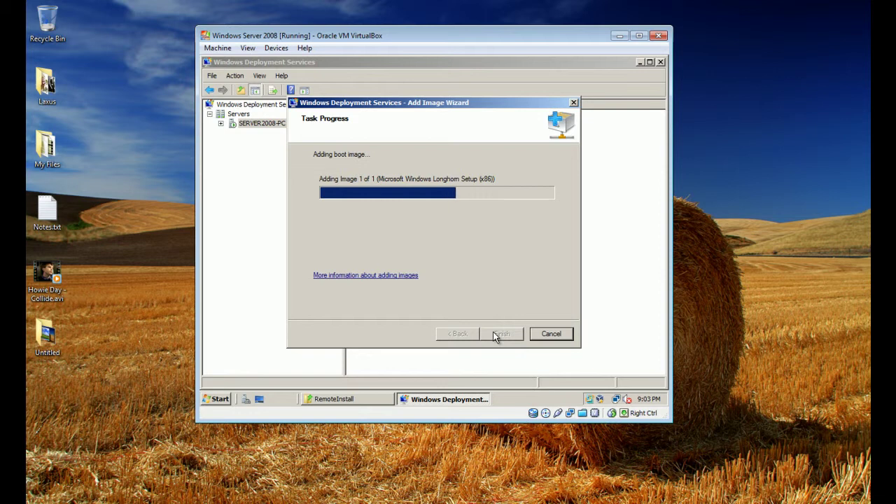
pyautogui.click(497, 334)
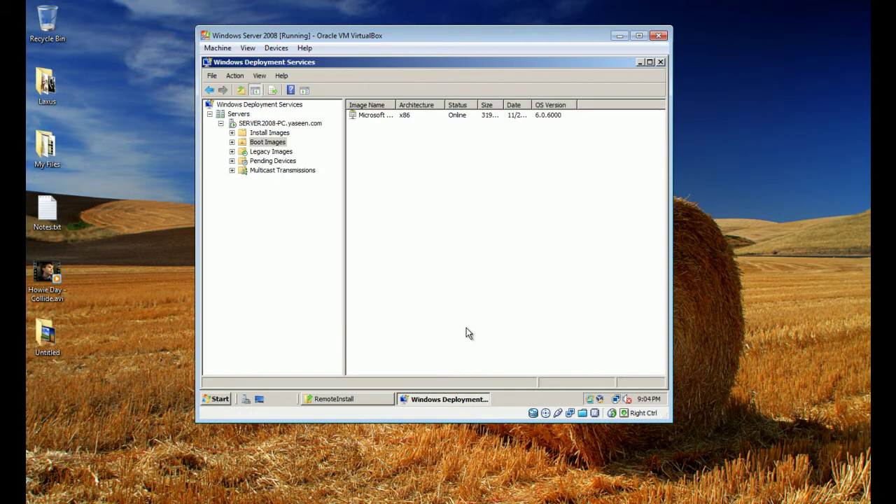
# - Start adding an install image and create a new image group named ImageGroup1 for it
pyautogui.click(277, 134)
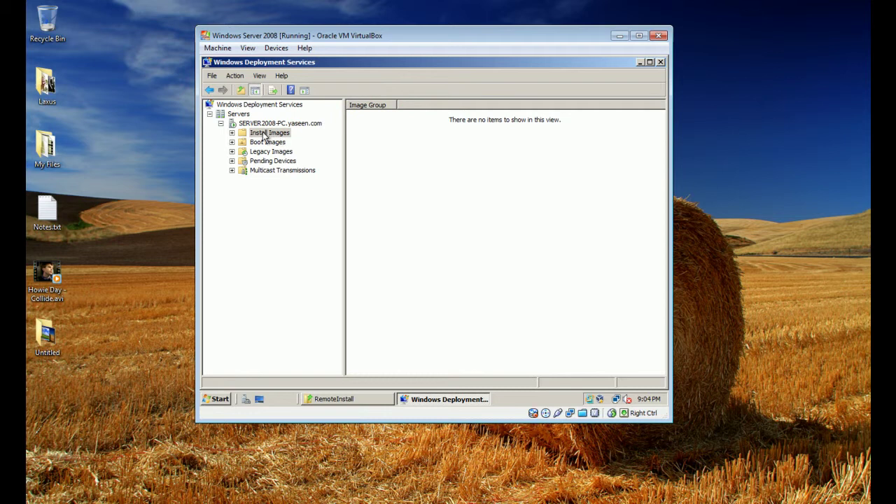
pyautogui.rightClick(266, 133)
pyautogui.click(280, 137)
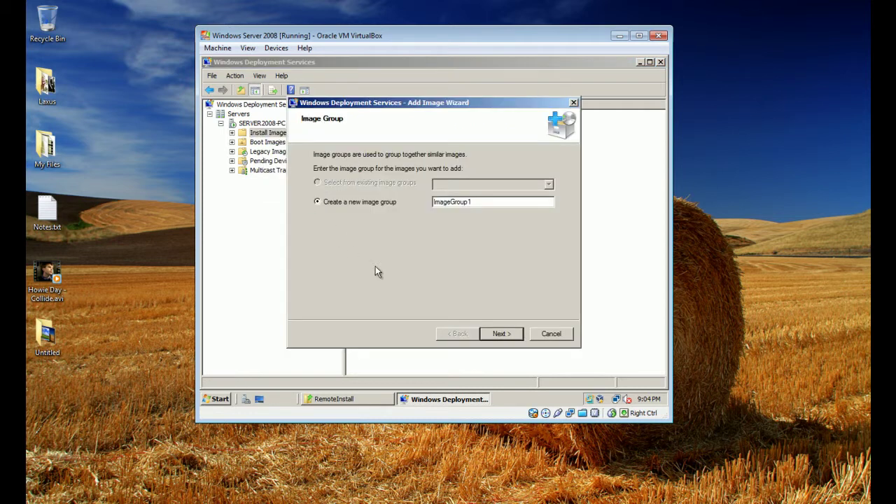
pyautogui.click(511, 332)
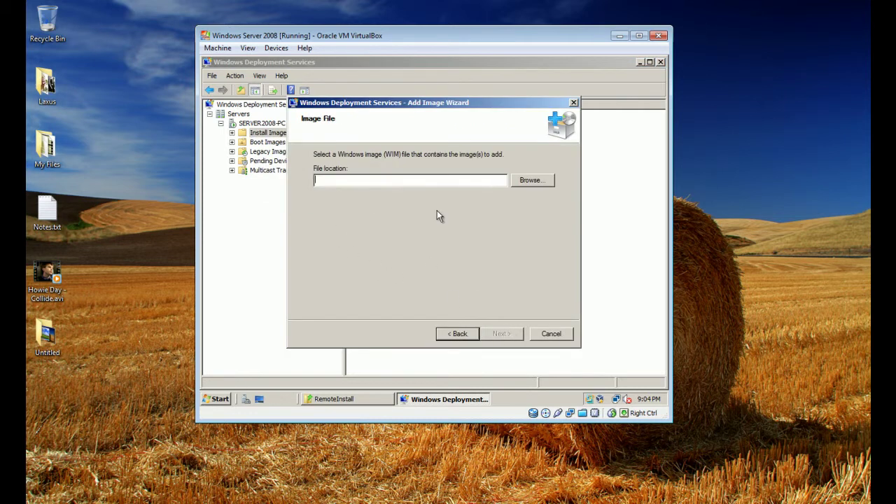
# - Select C:\RemoteInstall\INSTALL.WIM as the image file for the install image
pyautogui.click(535, 182)
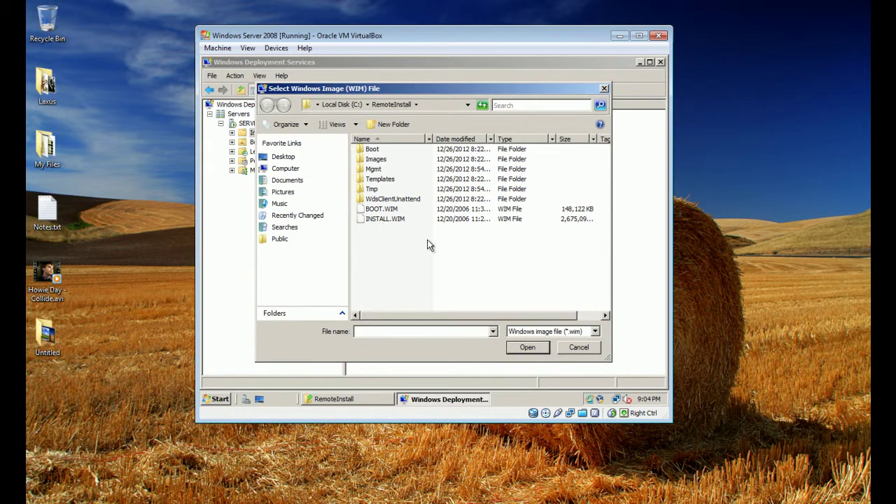
pyautogui.click(396, 220)
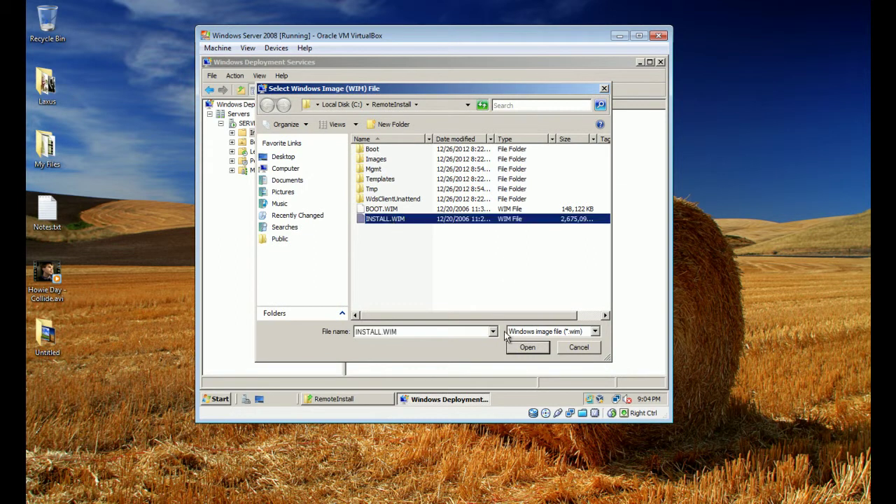
pyautogui.click(528, 348)
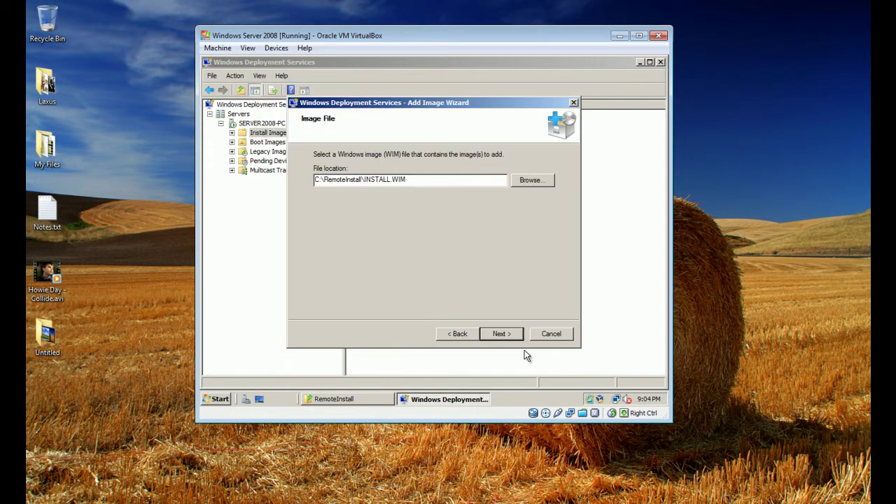
pyautogui.click(502, 334)
# - Add all the listed Windows Vista images to ImageGroup1 and widen the Image Name column to show their full names
pyautogui.click(501, 334)
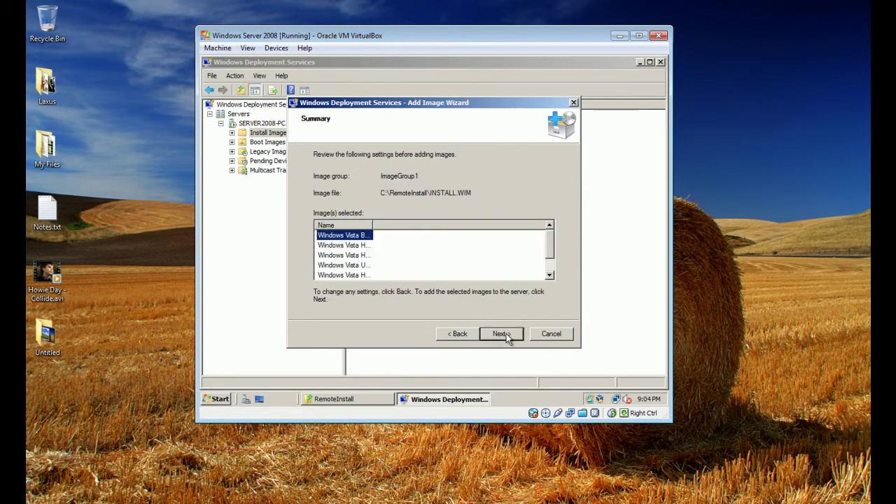
pyautogui.click(501, 334)
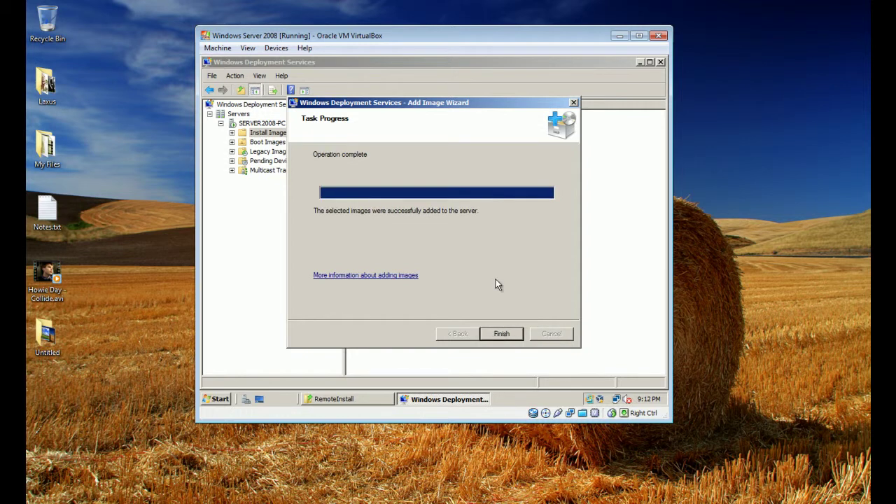
pyautogui.click(504, 334)
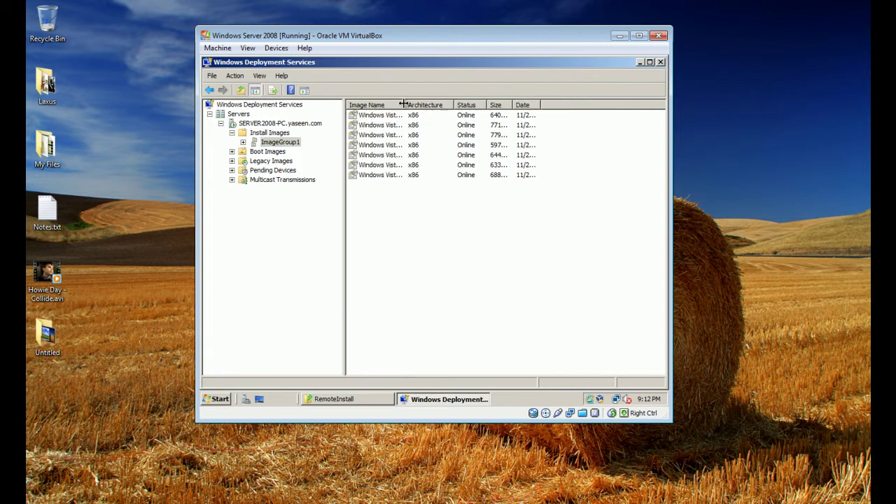
pyautogui.moveTo(404, 103); pyautogui.dragTo(531, 116)
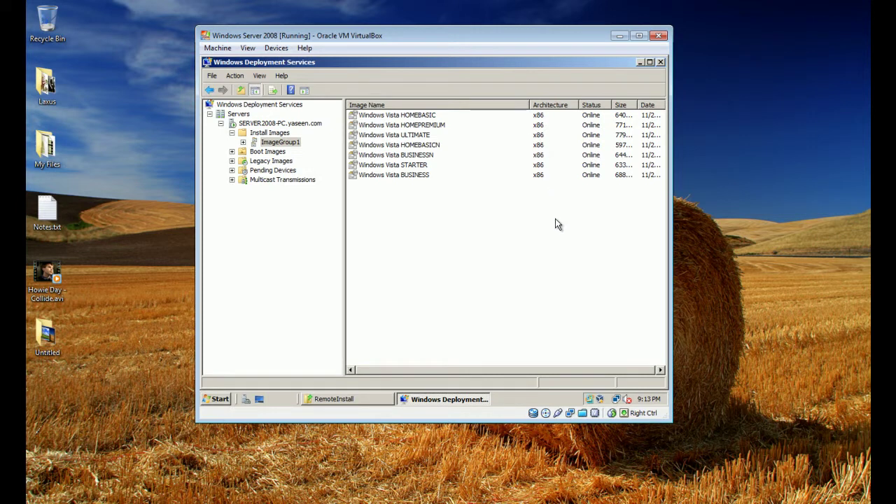
# - Switch to Oracle VM VirtualBox Manager and start a new Windows Vista virtual machine named VistaDeploy with 512 MB memory and a new start-up disk
pyautogui.click(484, 475)
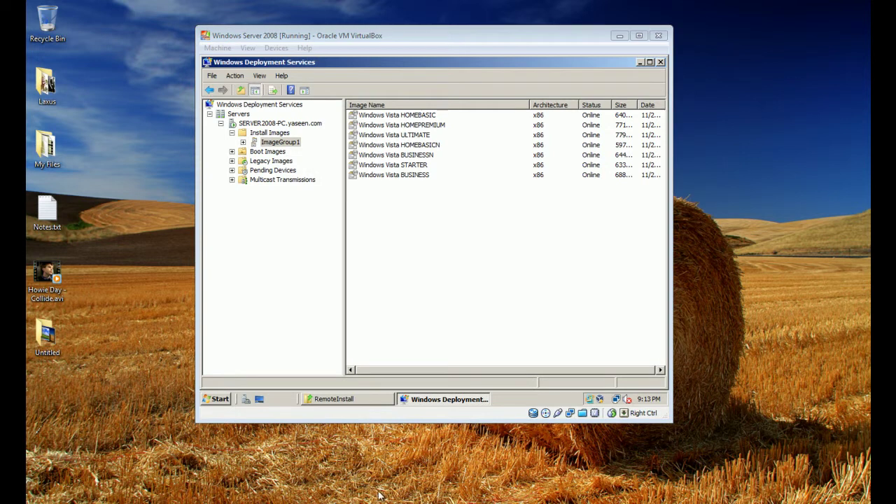
pyautogui.click(101, 11)
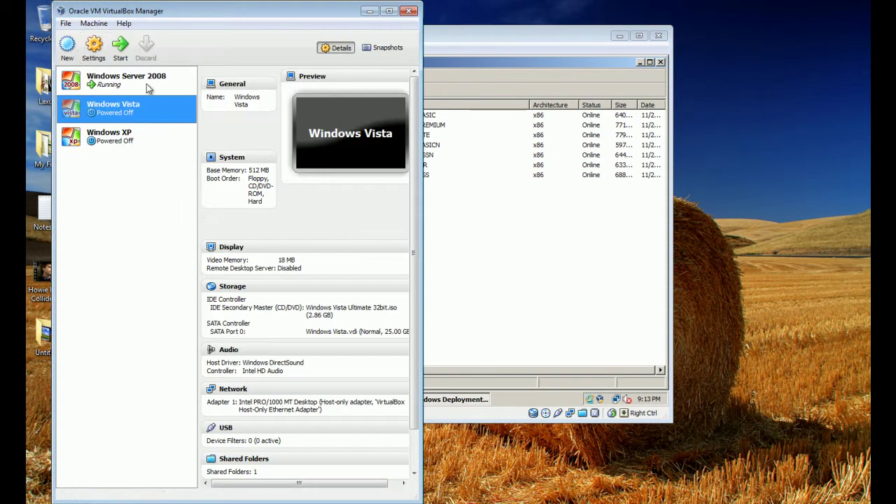
pyautogui.click(69, 46)
pyautogui.click(339, 355)
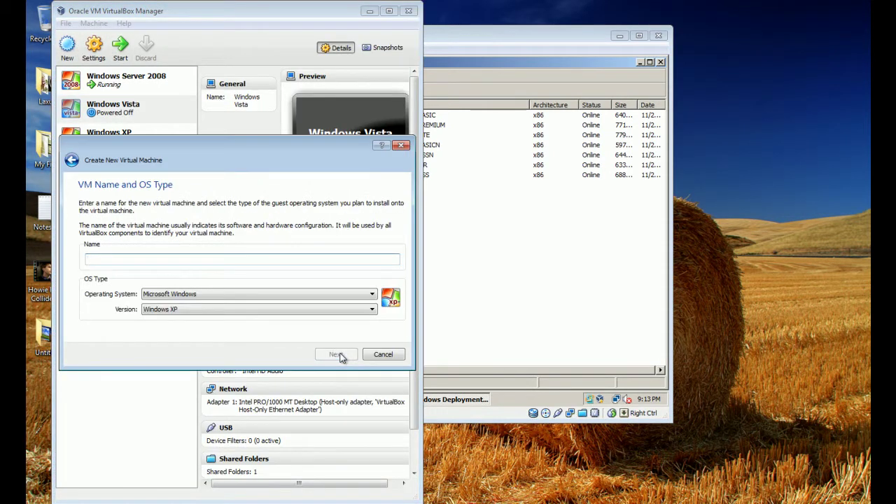
pyautogui.write('VistaDeploy')
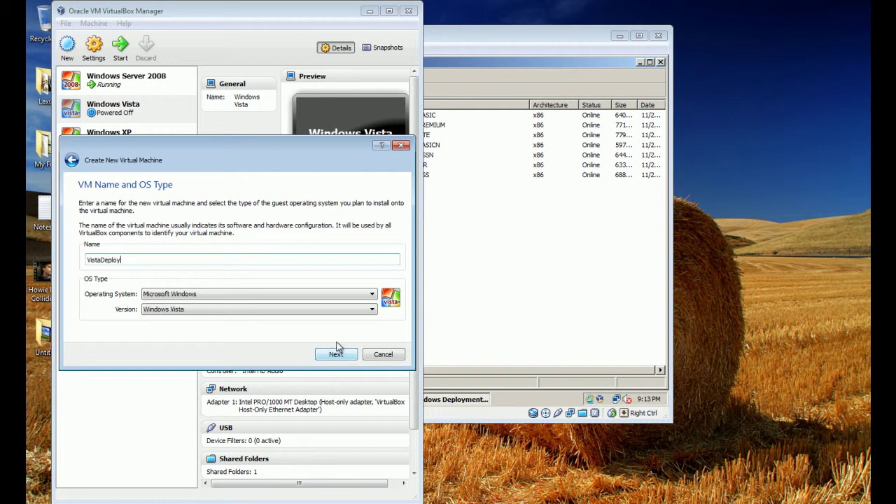
pyautogui.click(339, 355)
pyautogui.click(341, 355)
pyautogui.click(342, 355)
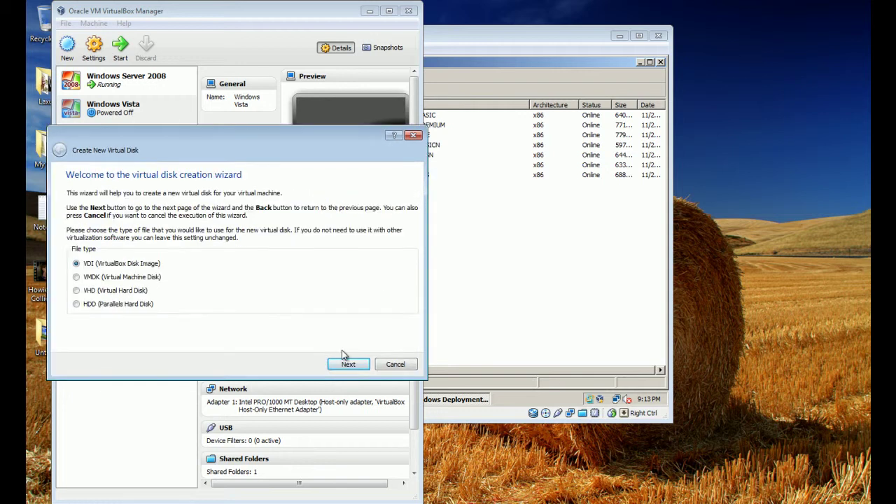
# - Keep the VDI type and the default 25.00 GB size for the start-up disk and create the VistaDeploy machine
pyautogui.click(349, 365)
pyautogui.click(349, 365)
pyautogui.click(350, 365)
pyautogui.click(350, 365)
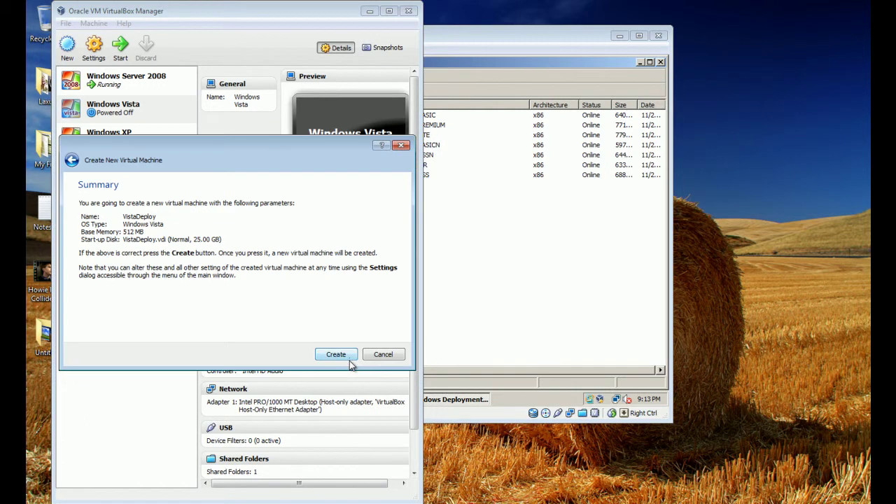
pyautogui.click(348, 358)
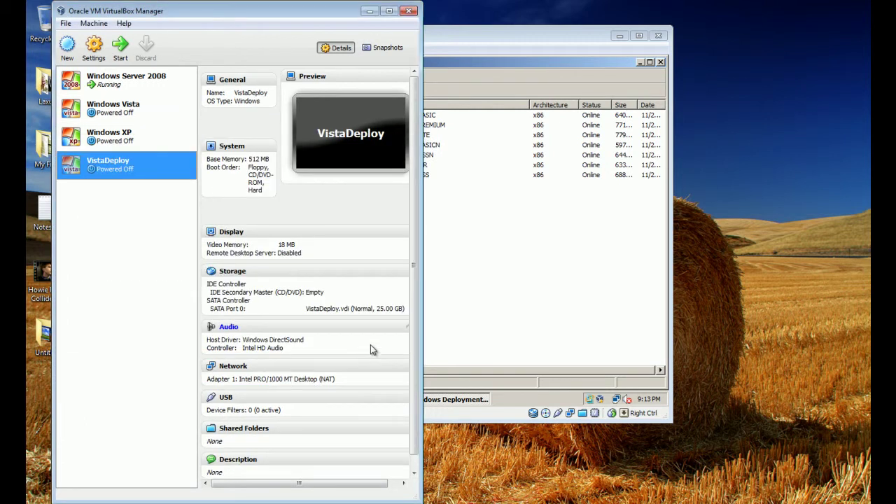
# - Enable Network as a boot device in the VistaDeploy system settings and move it to the first place in the boot order
pyautogui.click(93, 49)
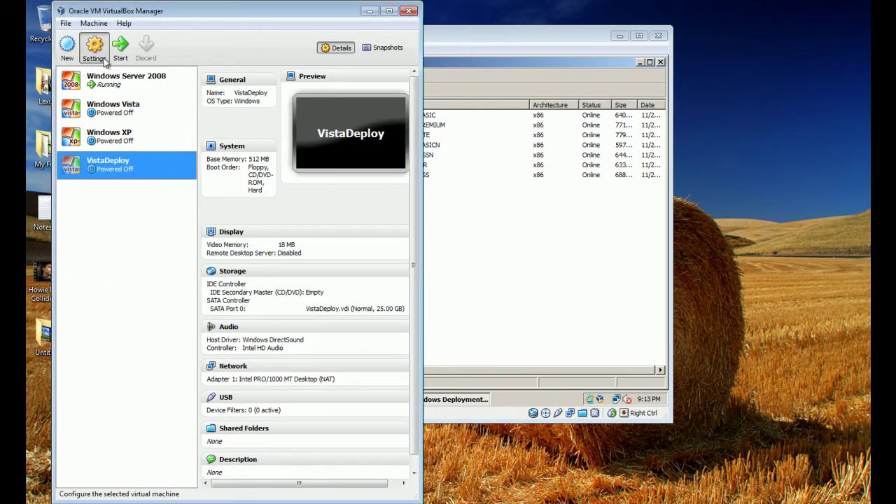
pyautogui.click(83, 154)
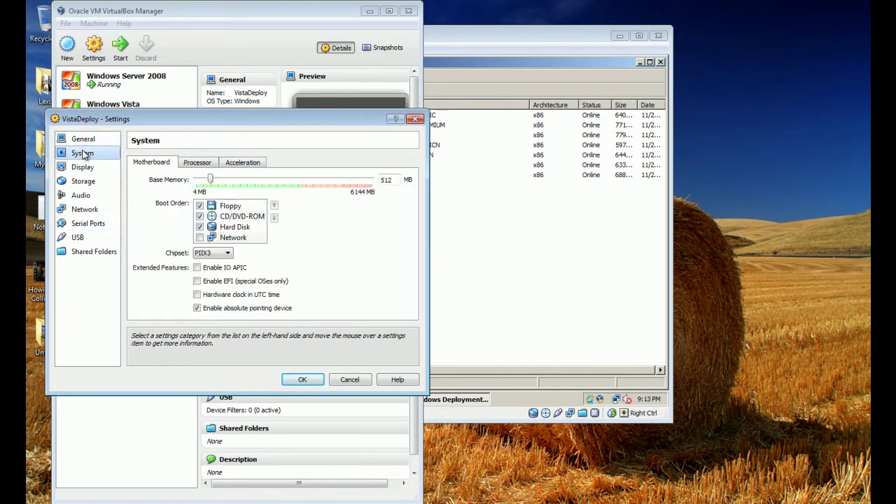
pyautogui.click(200, 237)
pyautogui.click(274, 206)
pyautogui.click(274, 206)
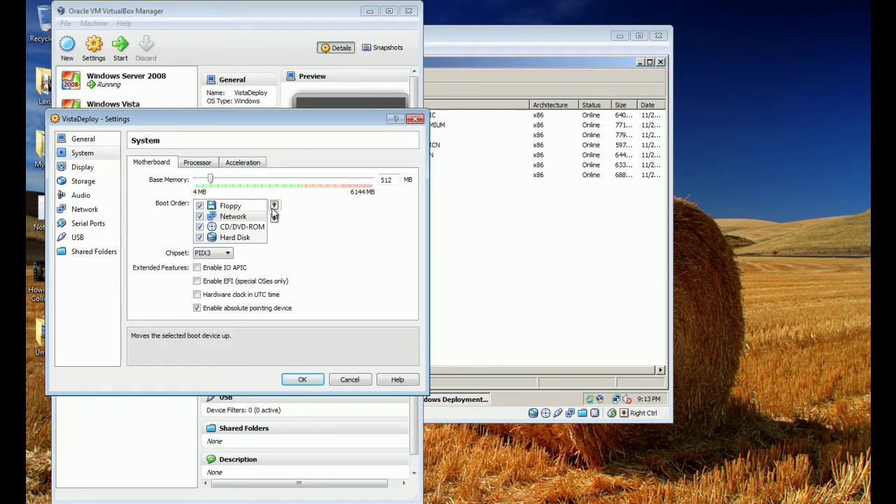
pyautogui.click(274, 206)
# - Attach VistaDeploy's network Adapter 1 to Internal Network intnet with promiscuous mode Allow All, and save the machine settings
pyautogui.click(85, 209)
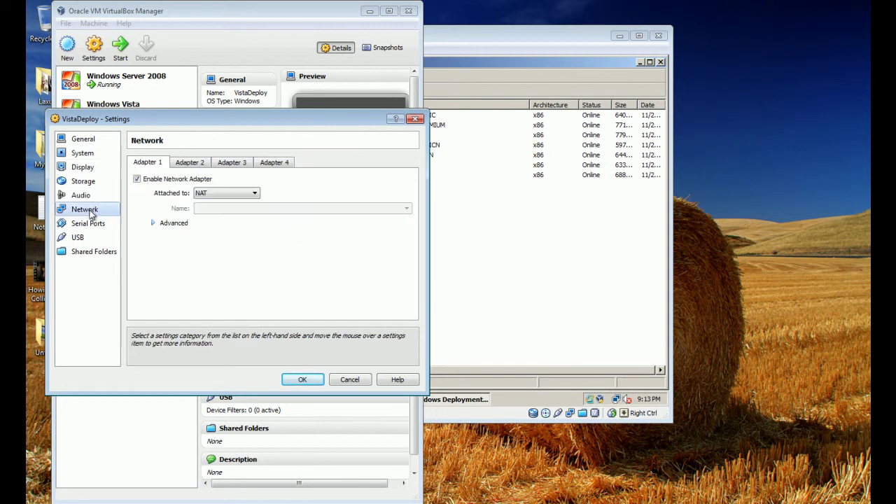
pyautogui.click(224, 194)
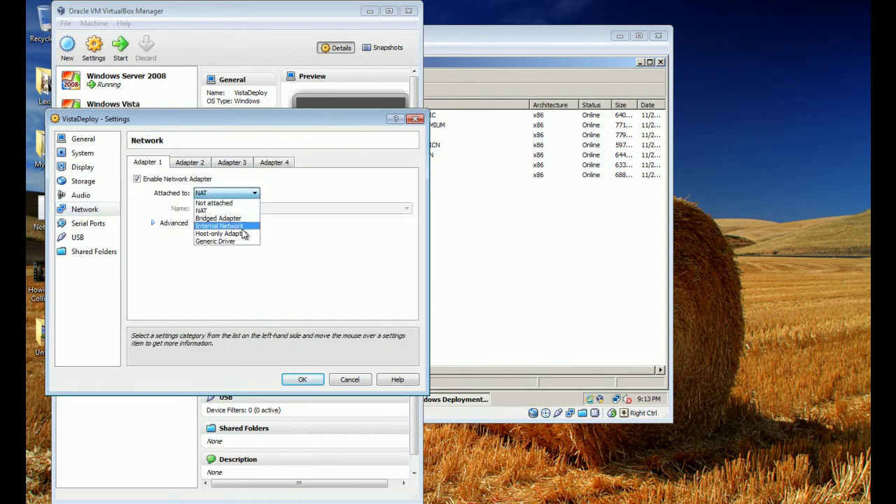
pyautogui.click(219, 226)
pyautogui.click(188, 224)
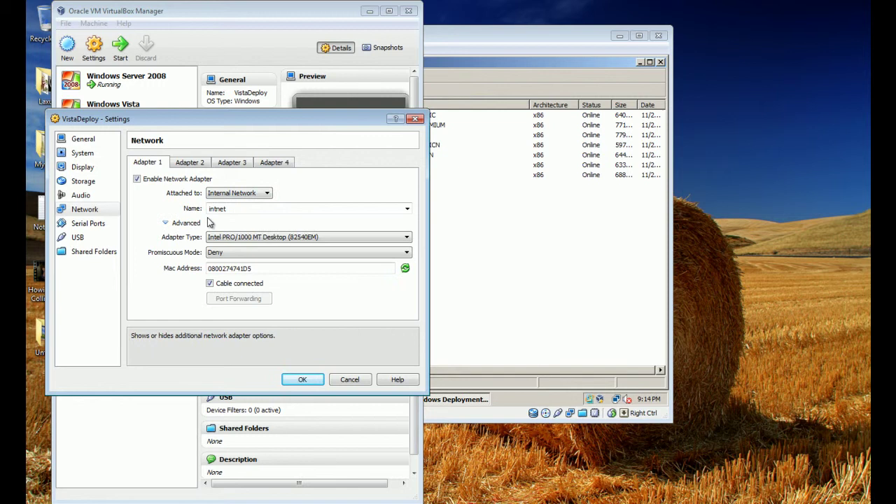
pyautogui.click(305, 253)
pyautogui.click(304, 278)
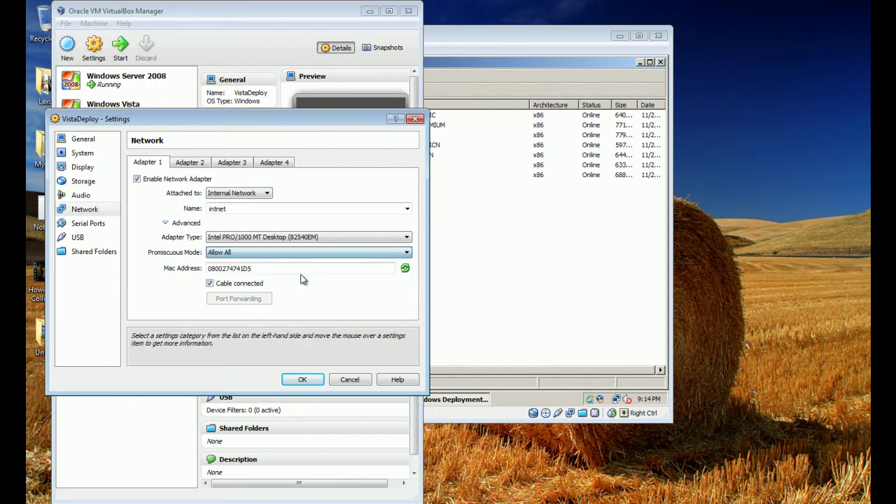
pyautogui.click(303, 380)
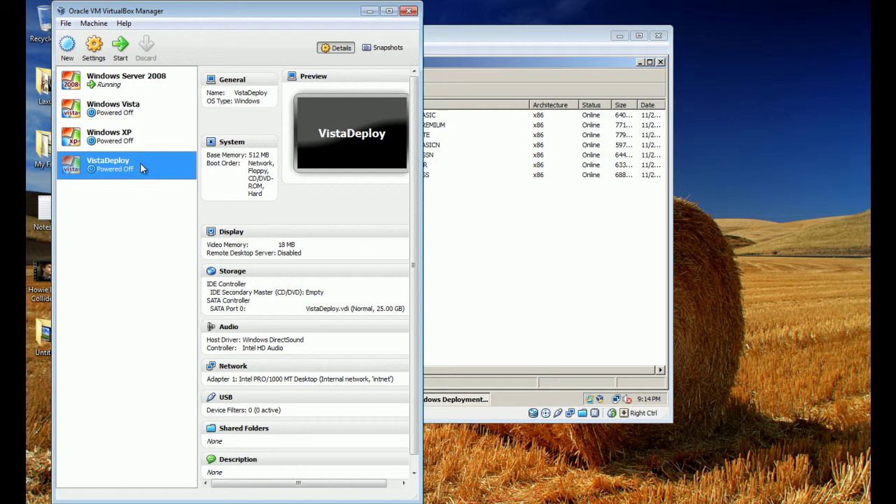
# - Start the VistaDeploy virtual machine, accept the keyboard capture notice and cancel the First Run Wizard
pyautogui.click(121, 47)
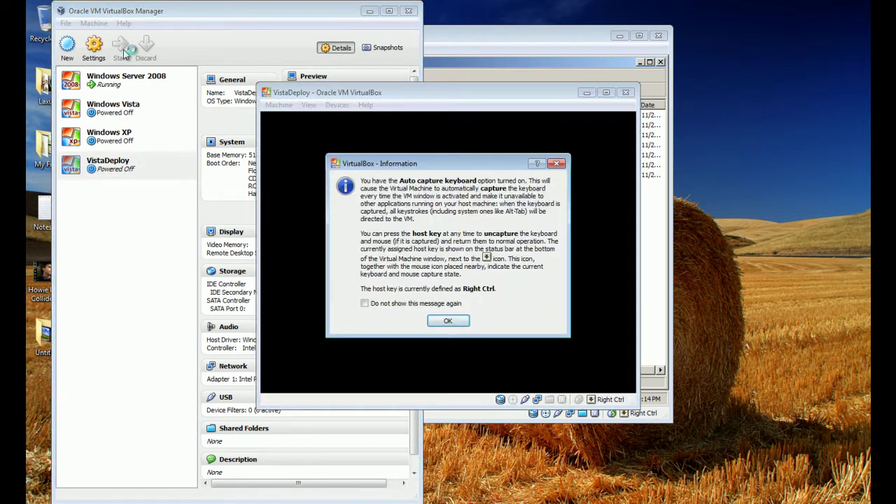
pyautogui.click(451, 317)
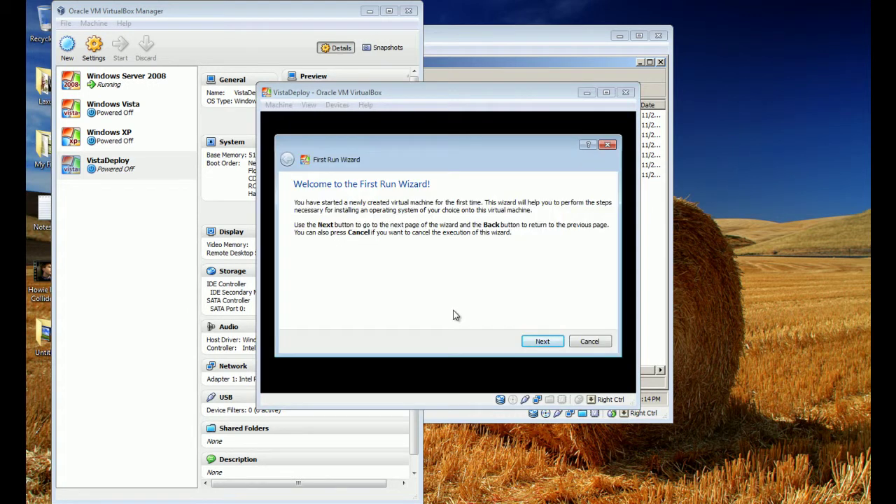
pyautogui.click(527, 343)
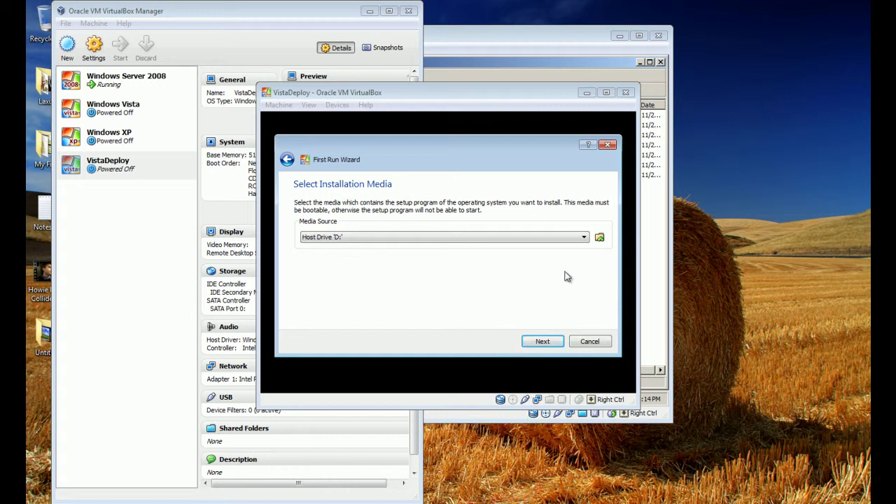
pyautogui.click(602, 341)
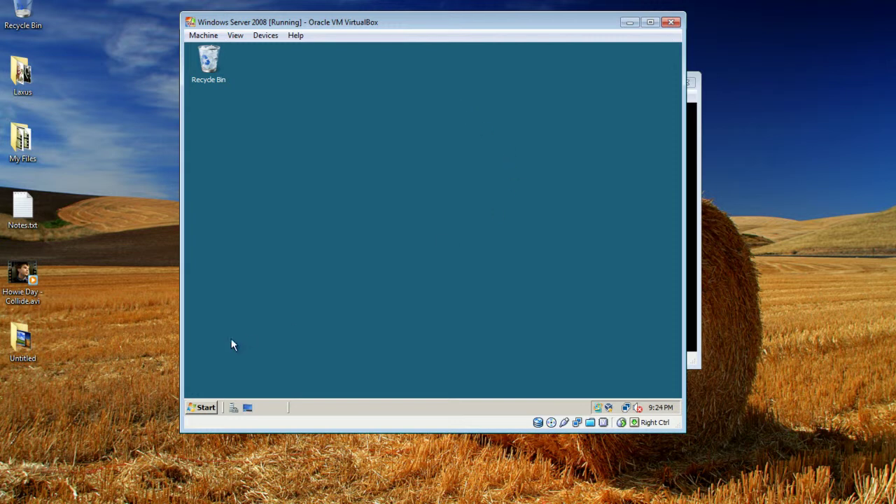
# - Switch from the Windows Server 2008 virtual machine to another open VirtualBox window
pyautogui.click(554, 470)
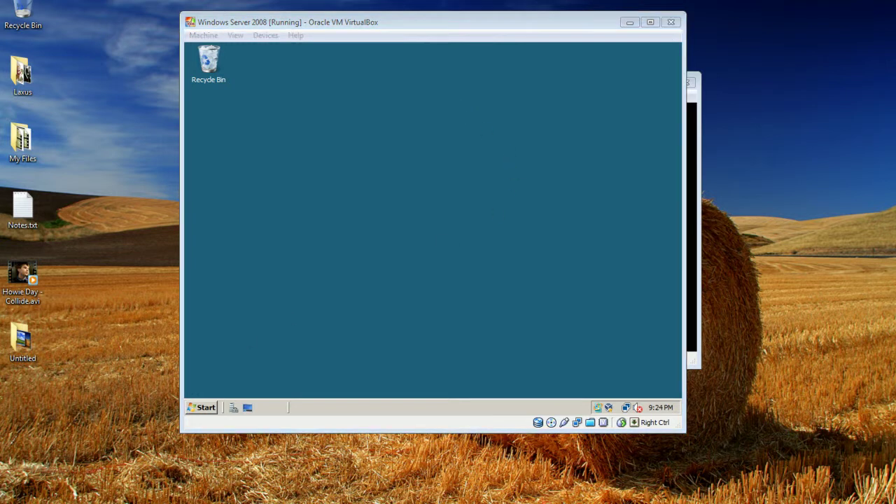